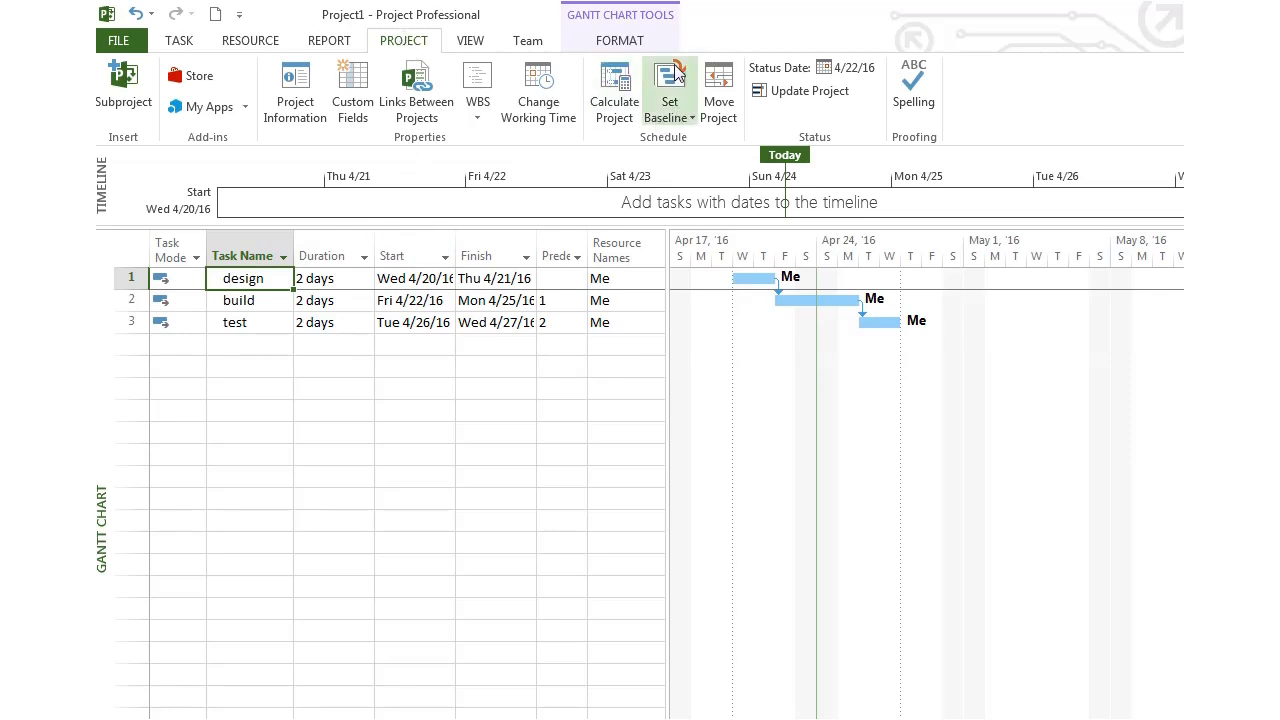
Save the baseline for the entire project, overwriting the previously saved one.
click(668, 101)
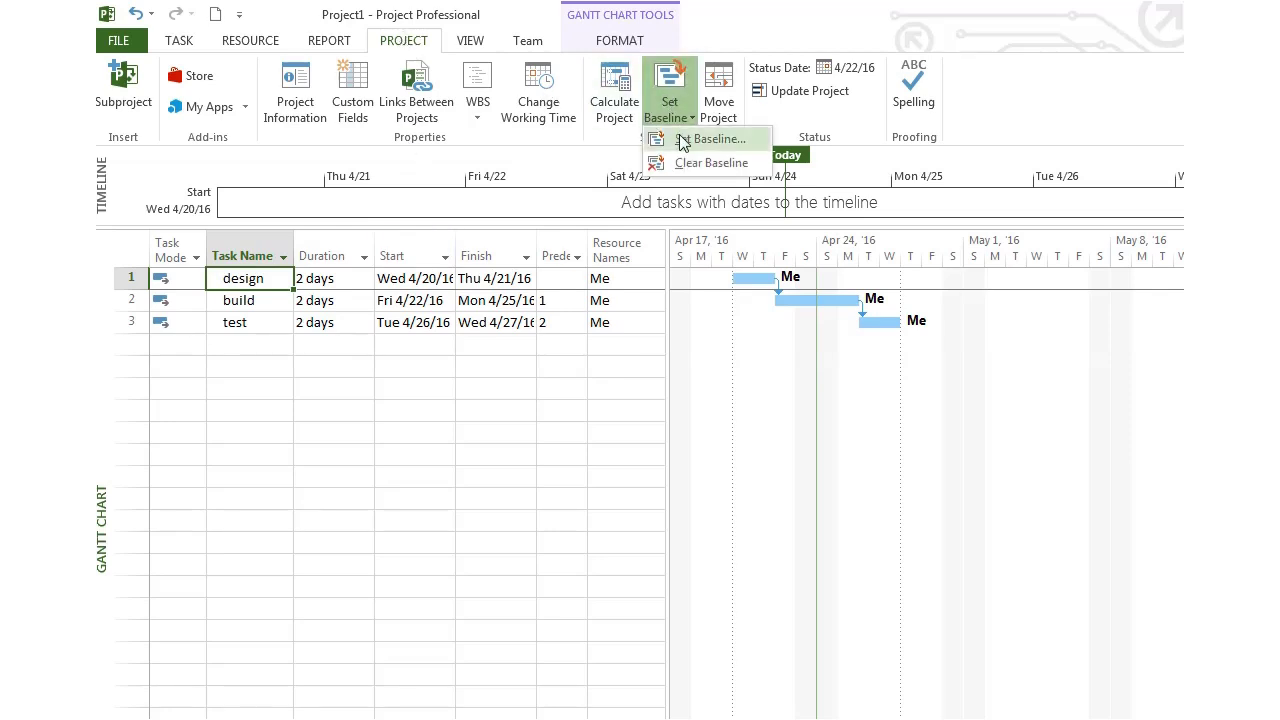
click(694, 140)
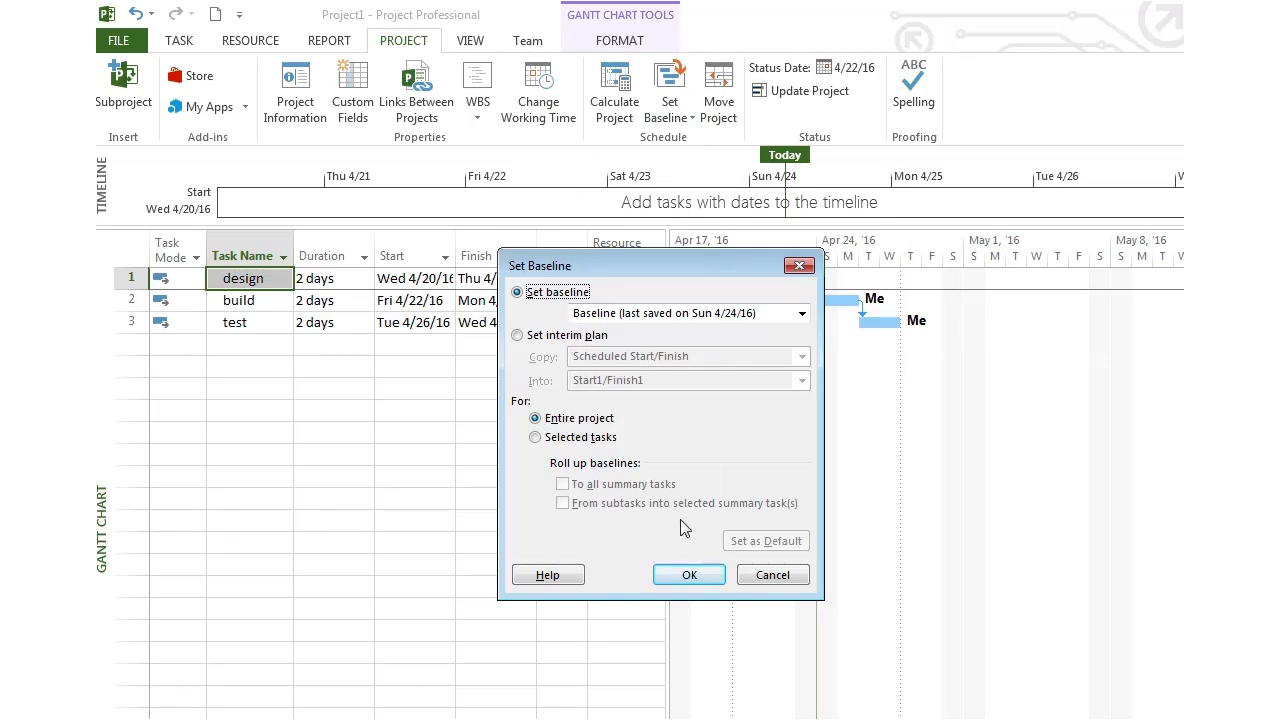
click(689, 574)
click(585, 458)
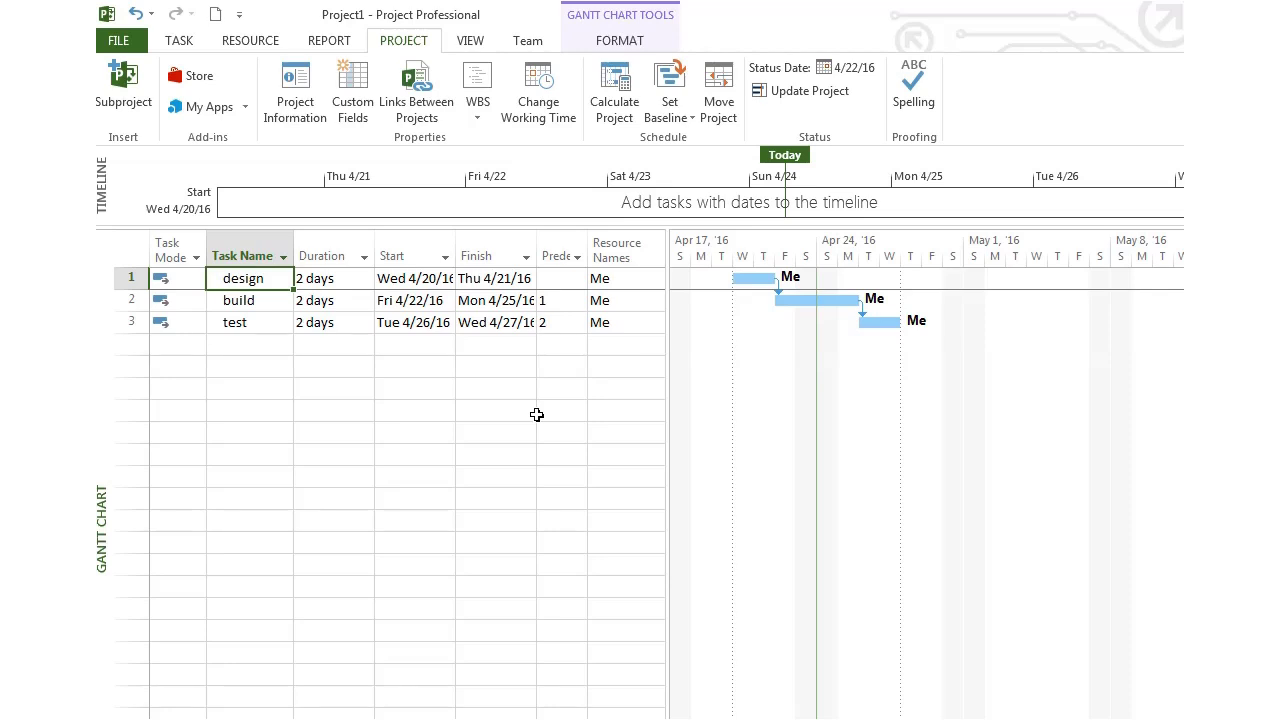
Set the project's status date to Fri 4/22/16 in the project information.
click(296, 88)
drag(419, 222, 411, 353)
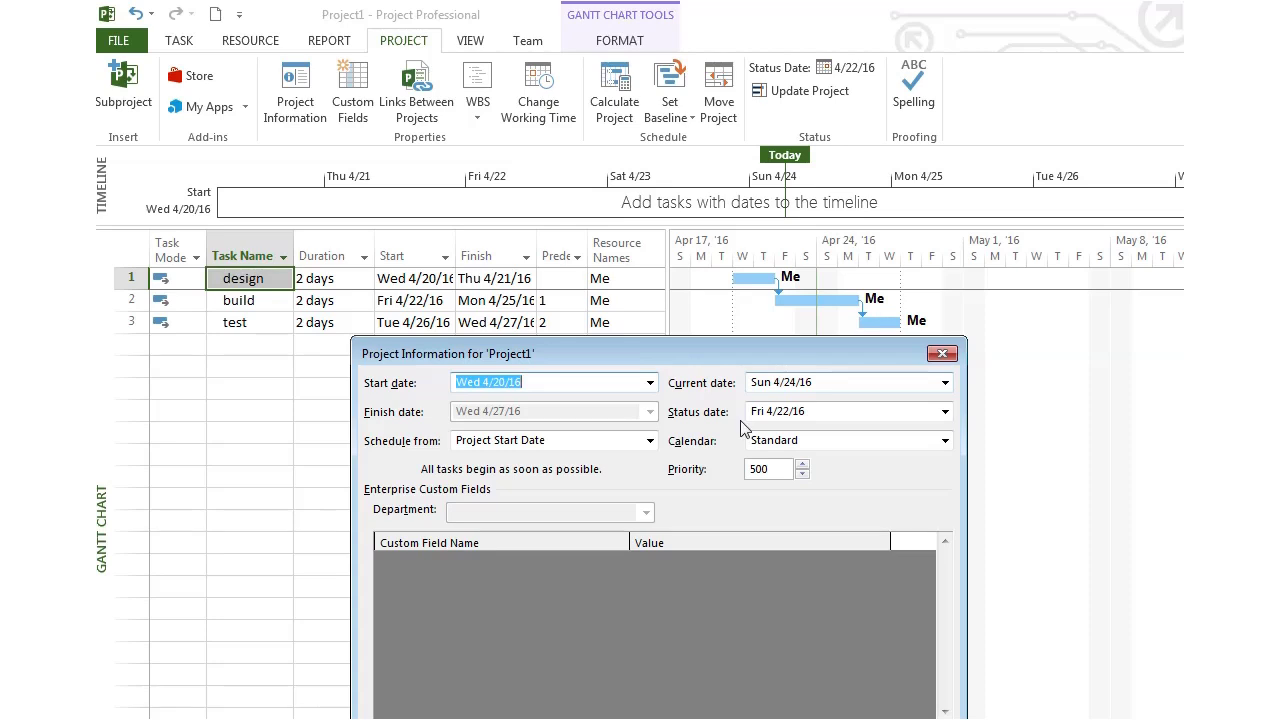
click(945, 411)
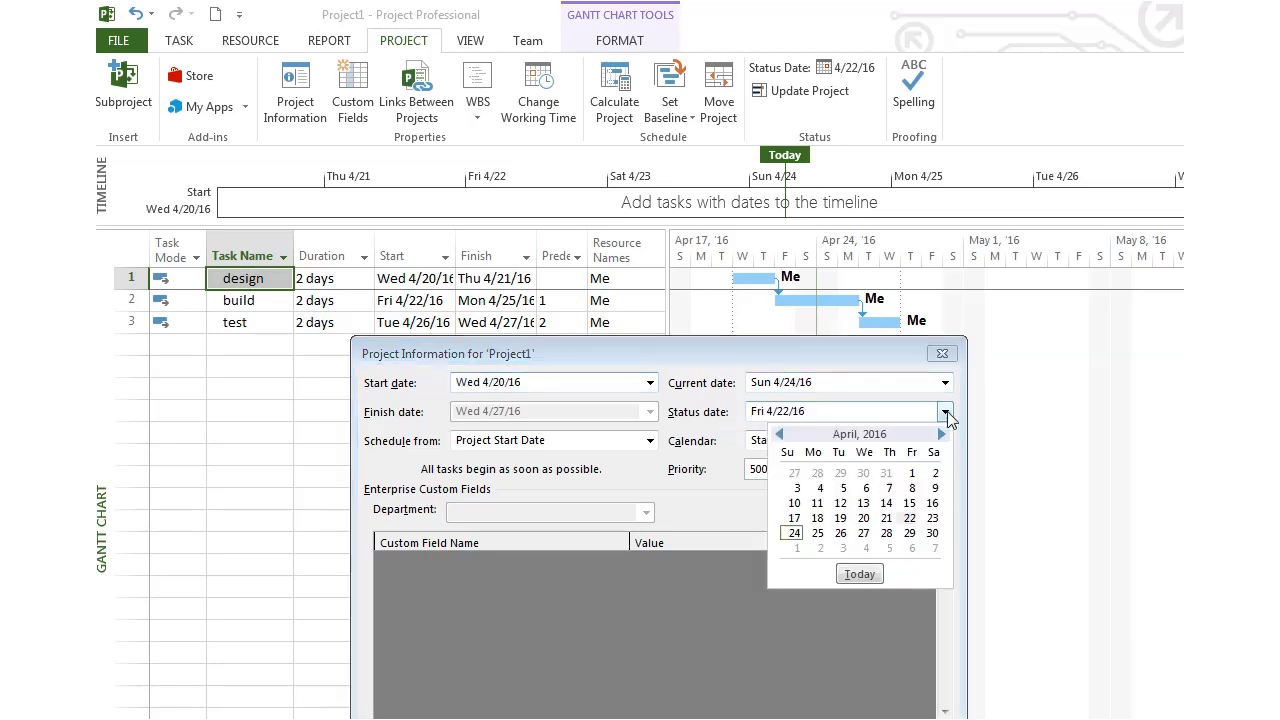
click(909, 518)
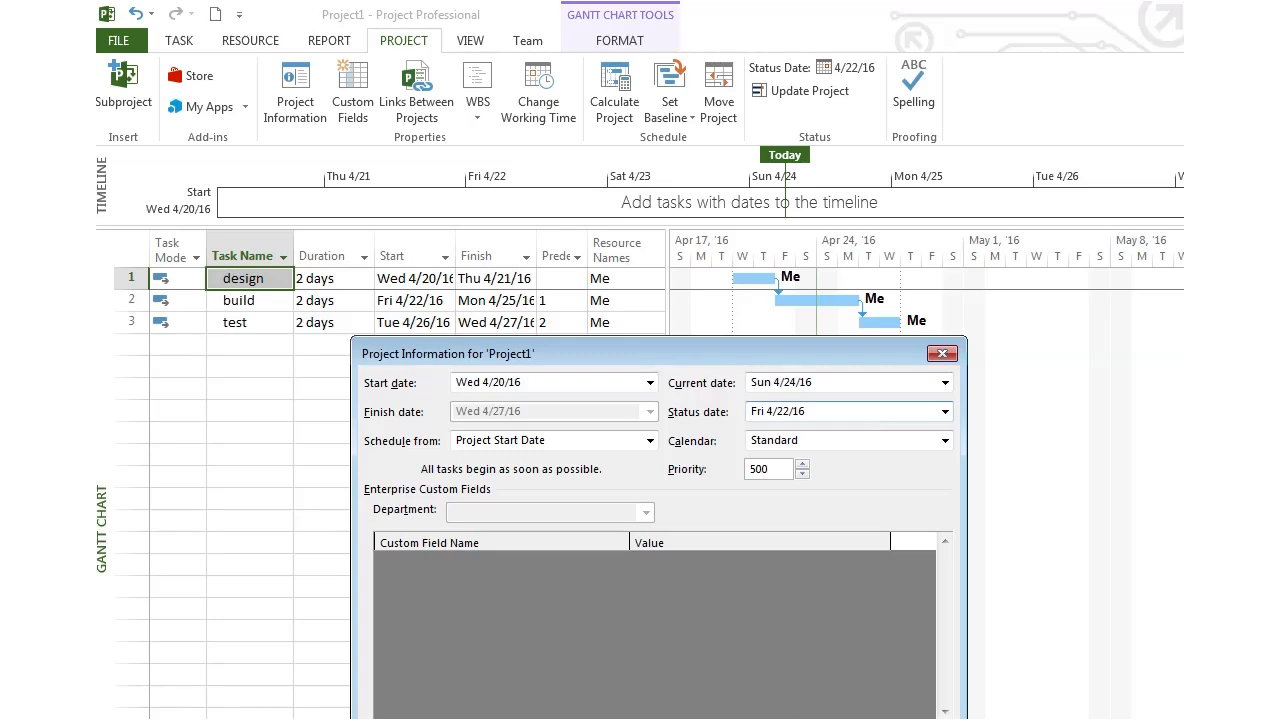
key(Return)
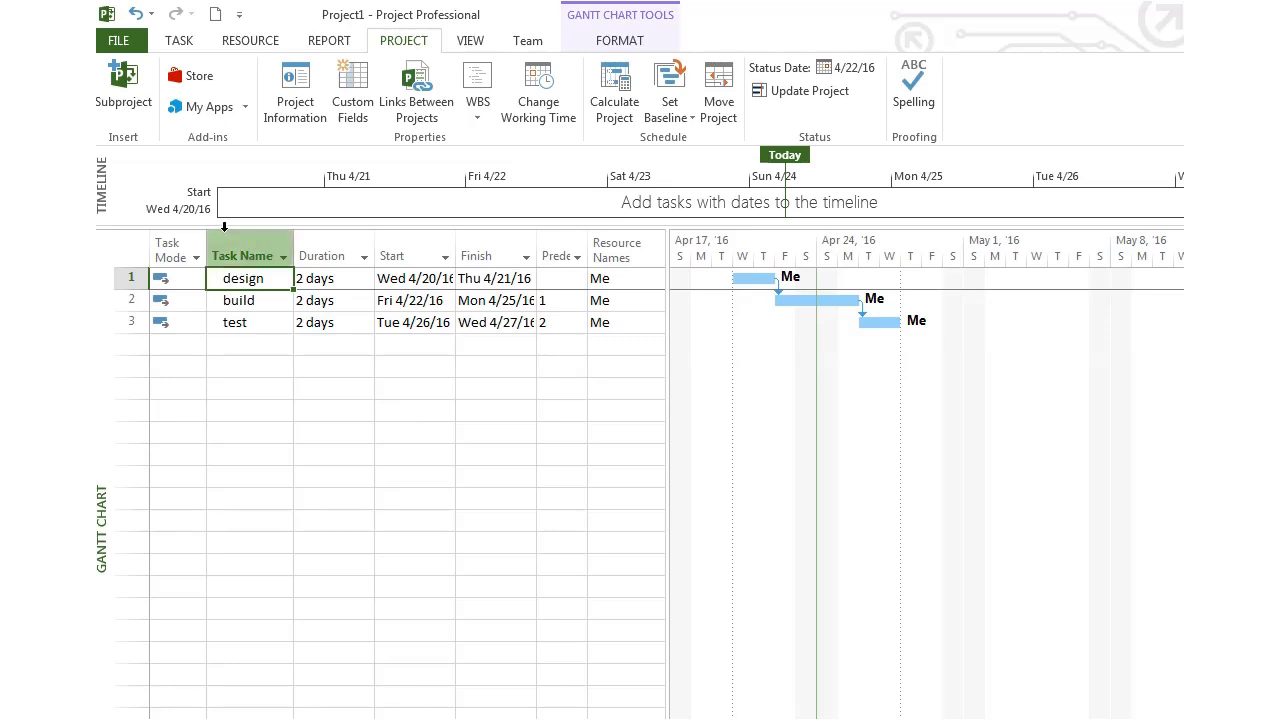
Mark the design task as 50% complete.
click(182, 42)
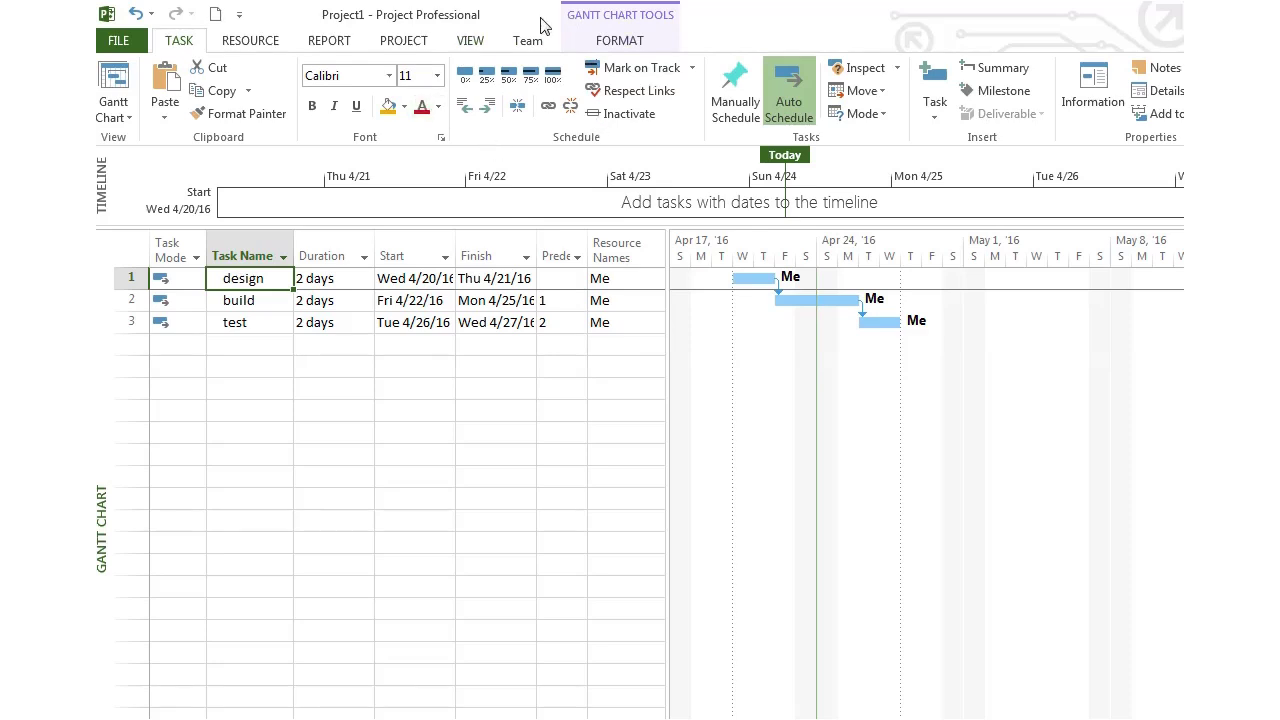
click(508, 78)
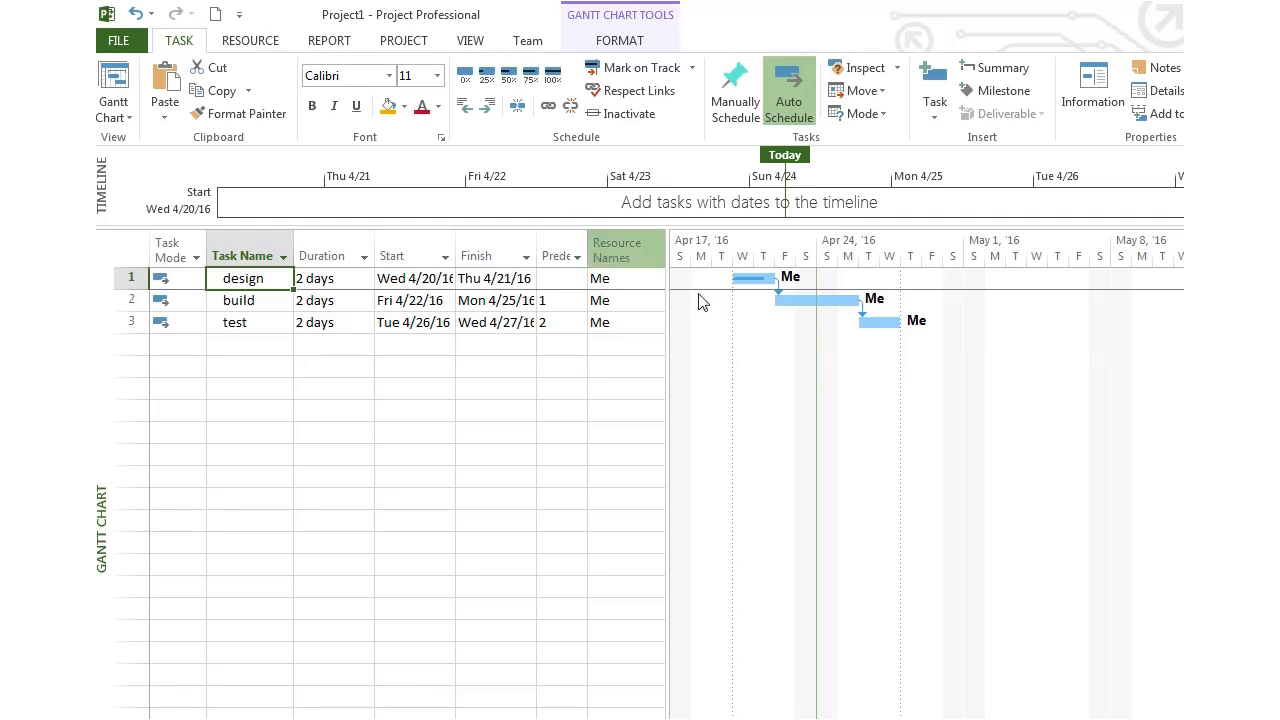
mouse_move(758, 279)
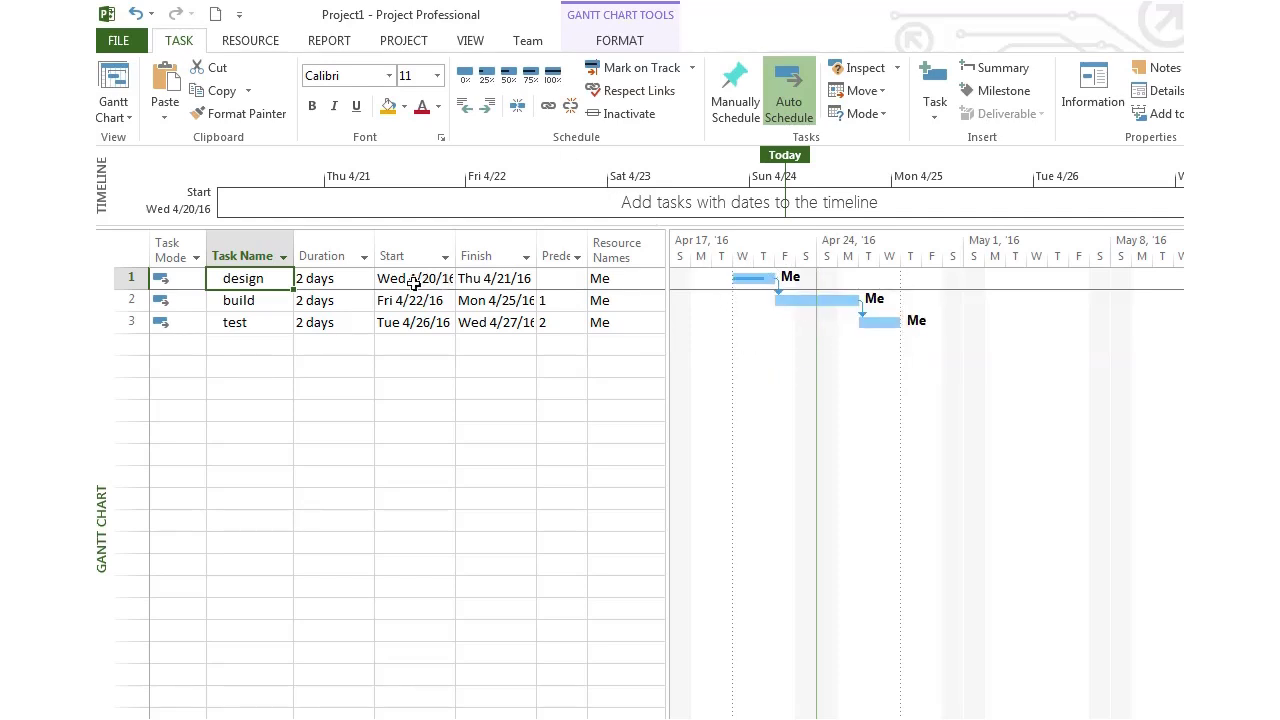
click(444, 280)
key(Escape)
click(509, 300)
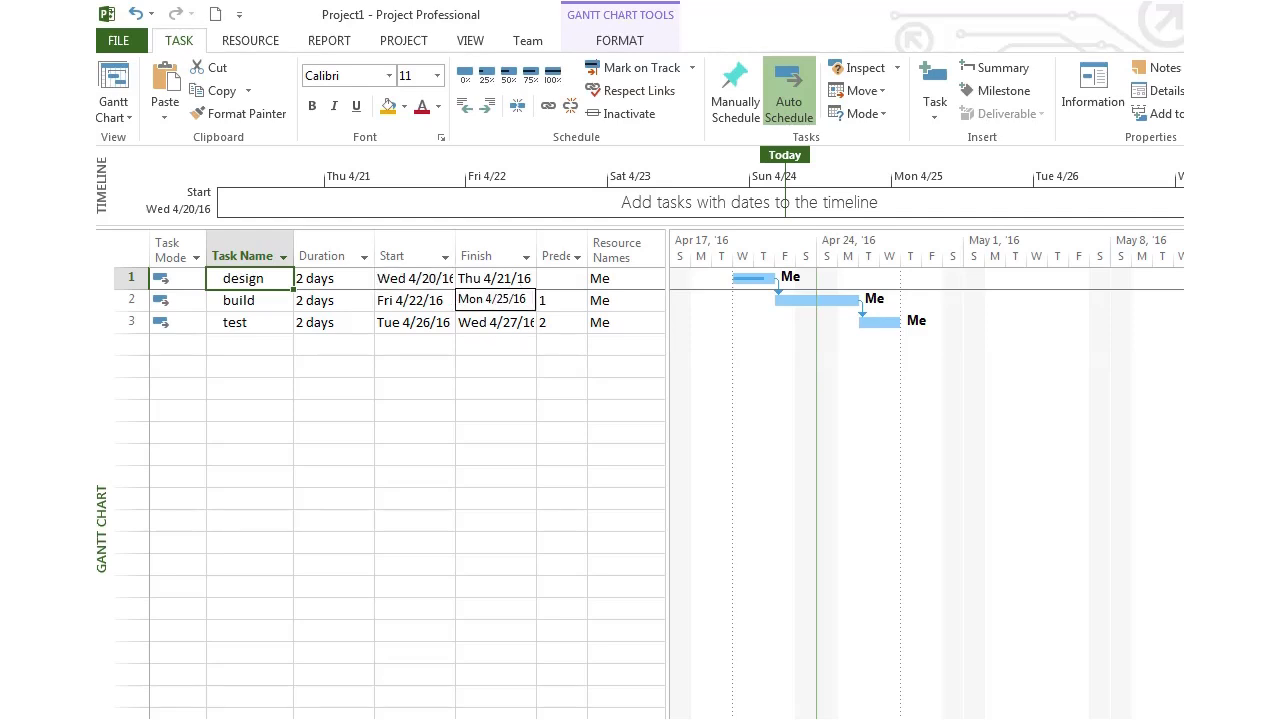
key(Escape)
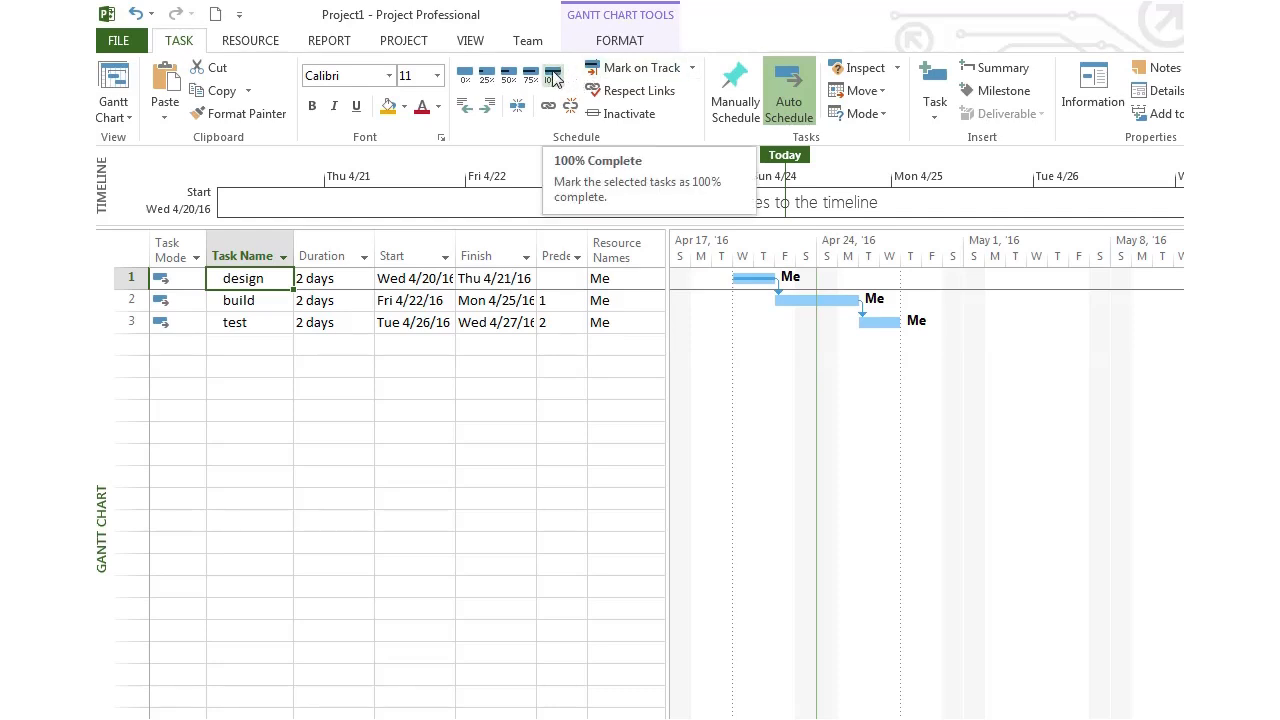
Reset the design task to 0% complete and mark it on track.
click(465, 78)
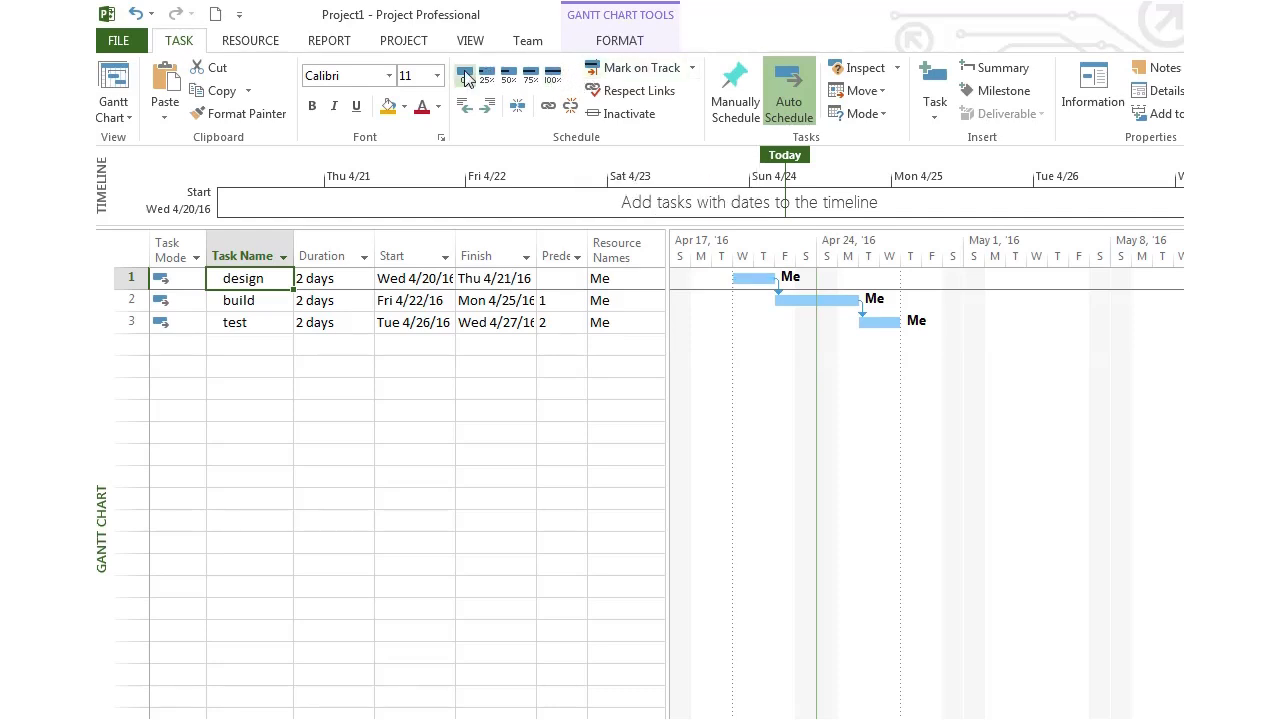
click(622, 70)
click(257, 300)
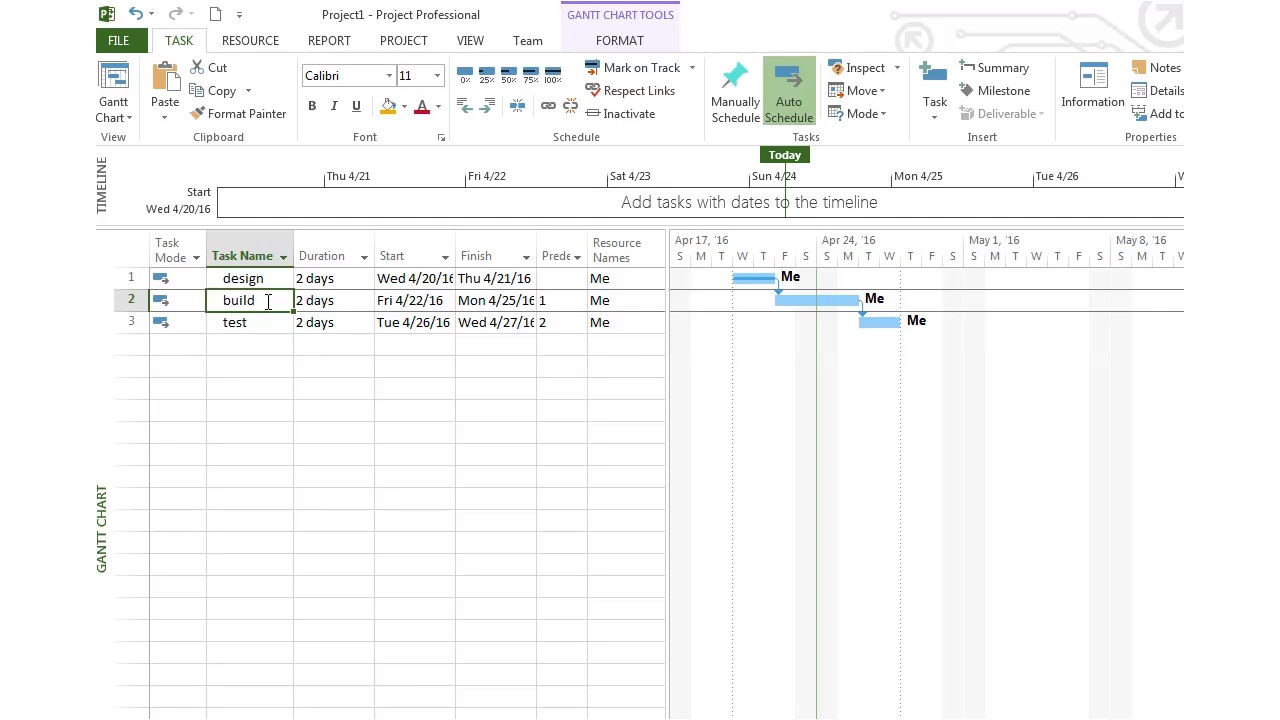
Switch the task sheet to the Tracking table and fit the Act. Start column to its contents.
right_click(122, 245)
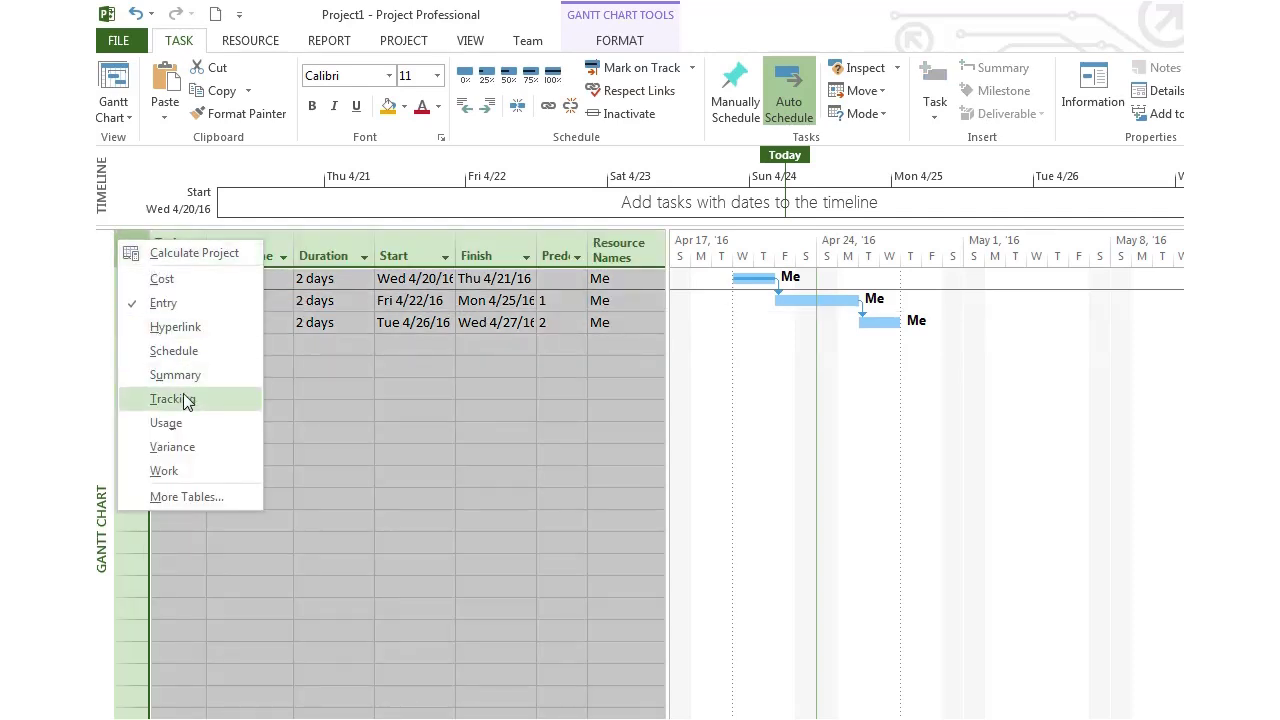
key(Escape)
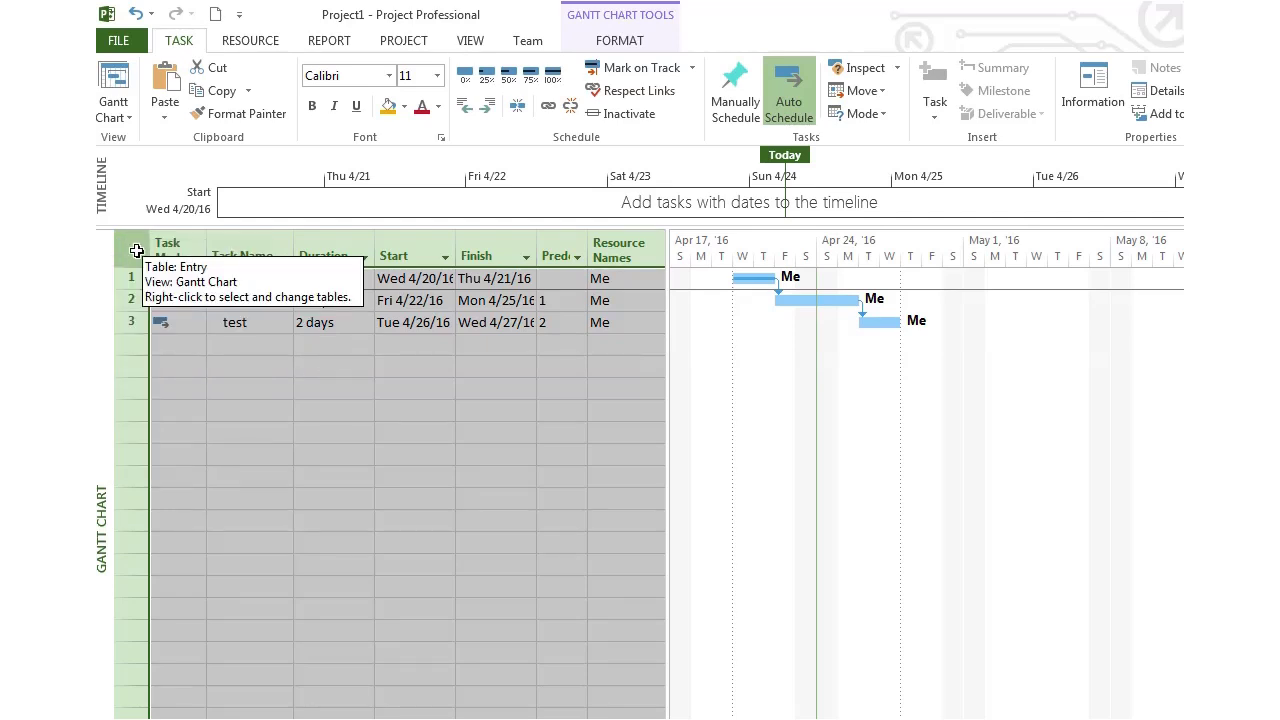
right_click(136, 250)
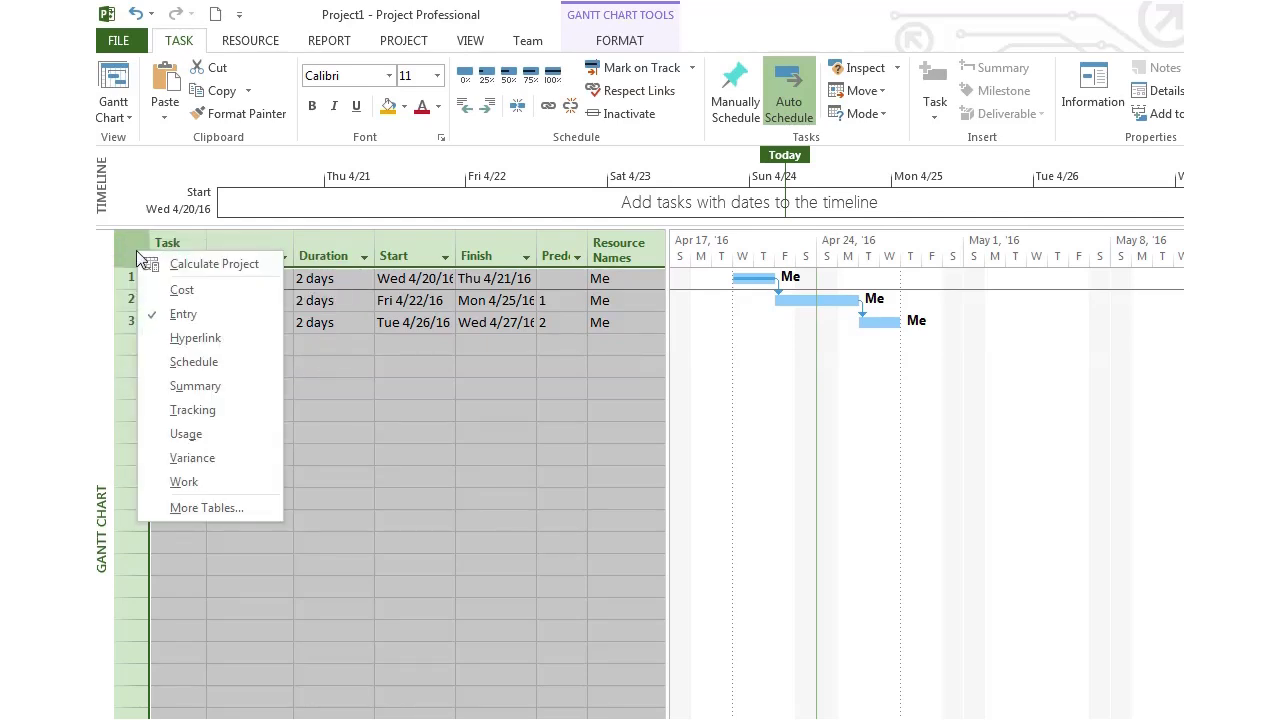
click(201, 411)
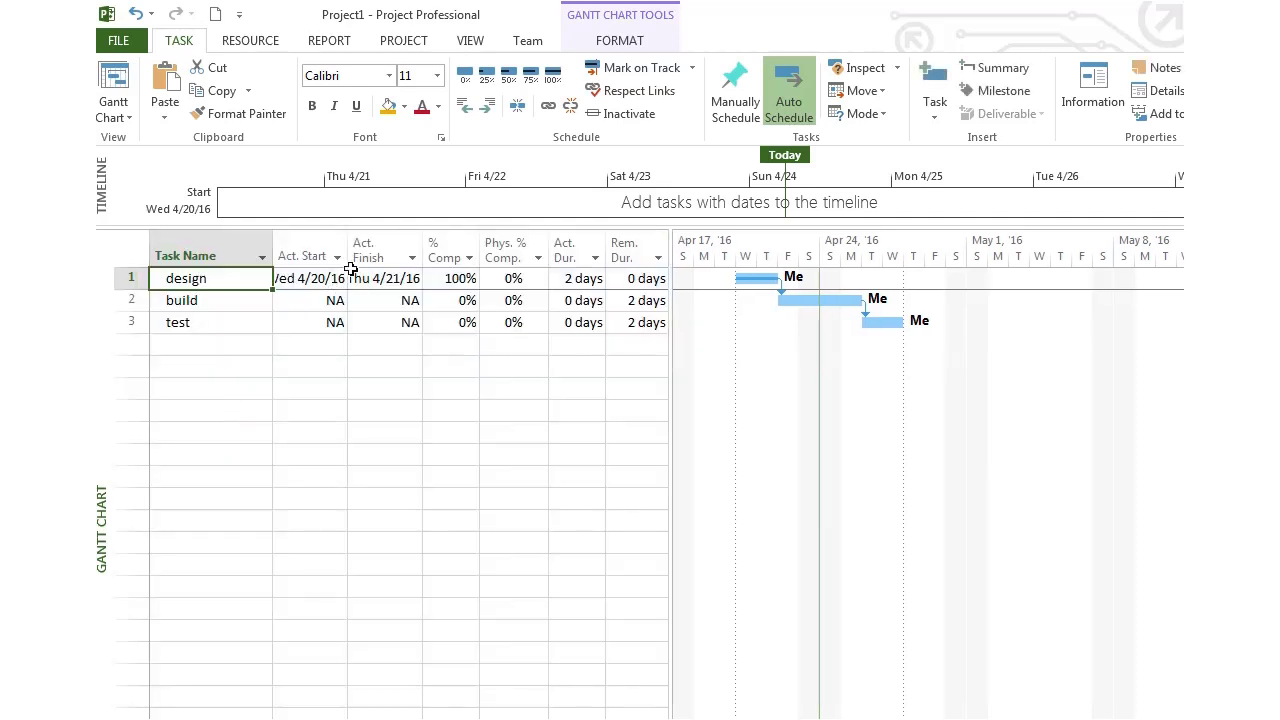
double_click(349, 248)
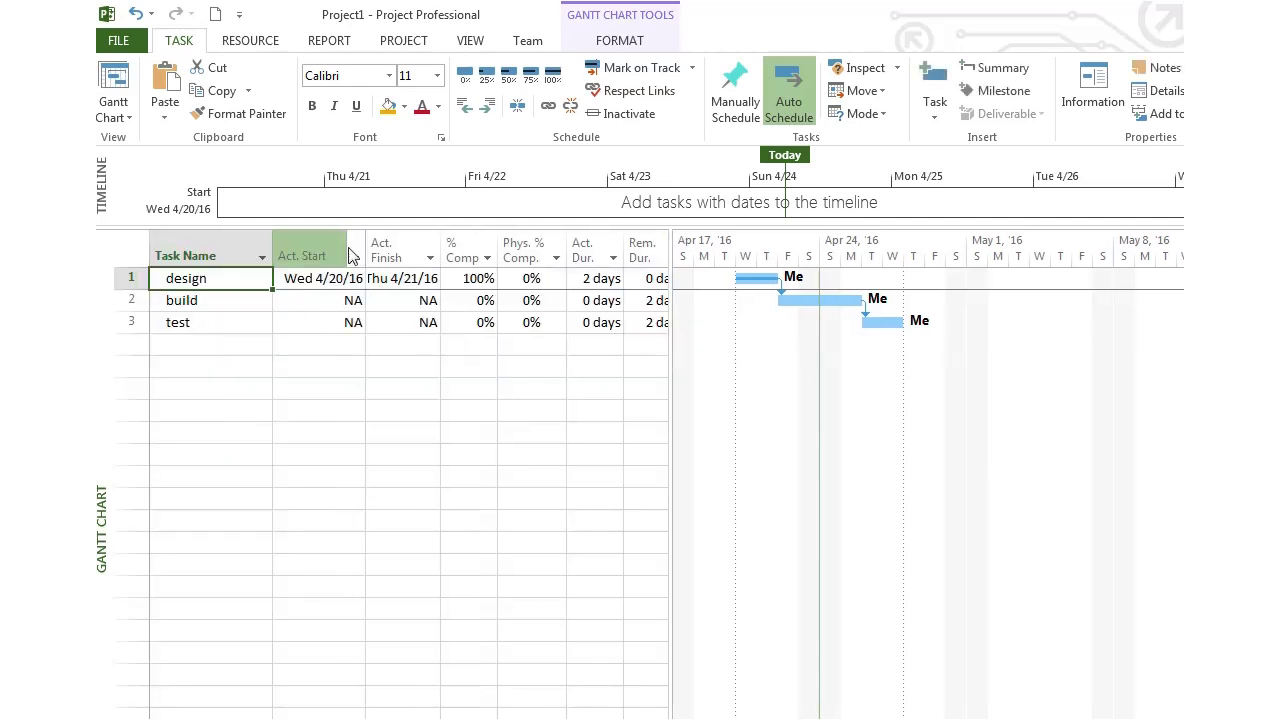
click(455, 250)
click(455, 250)
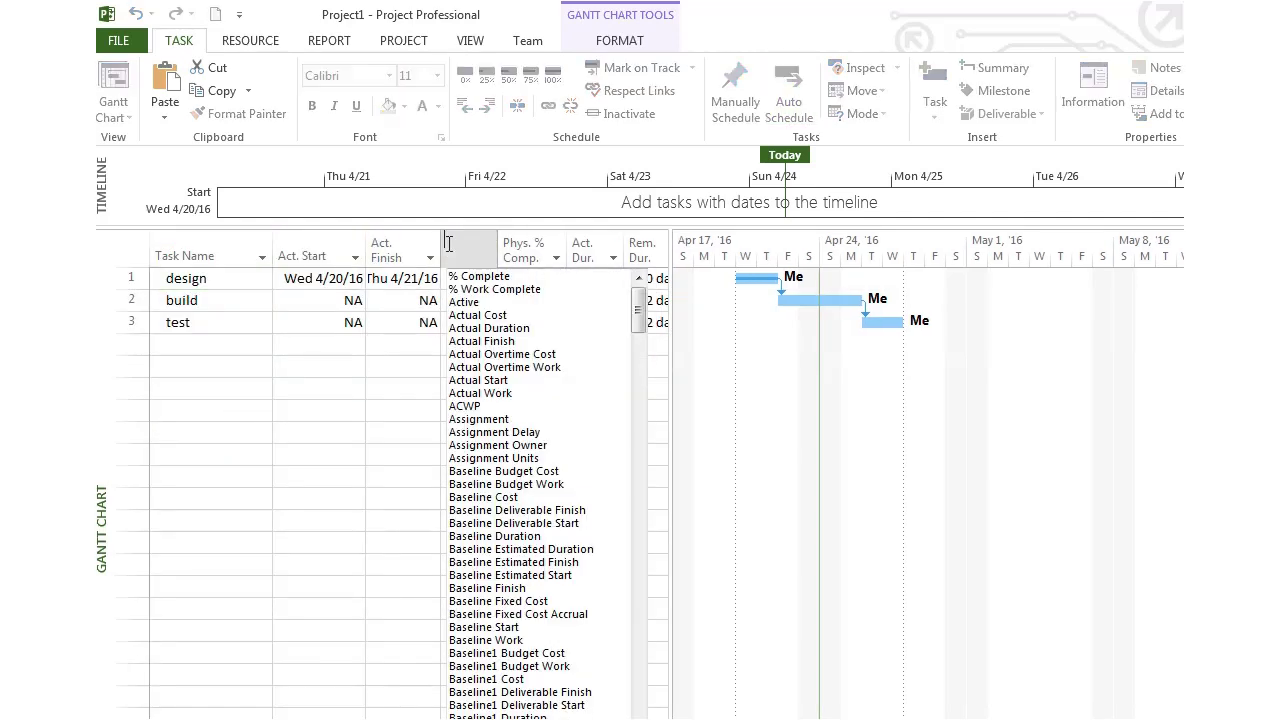
click(334, 373)
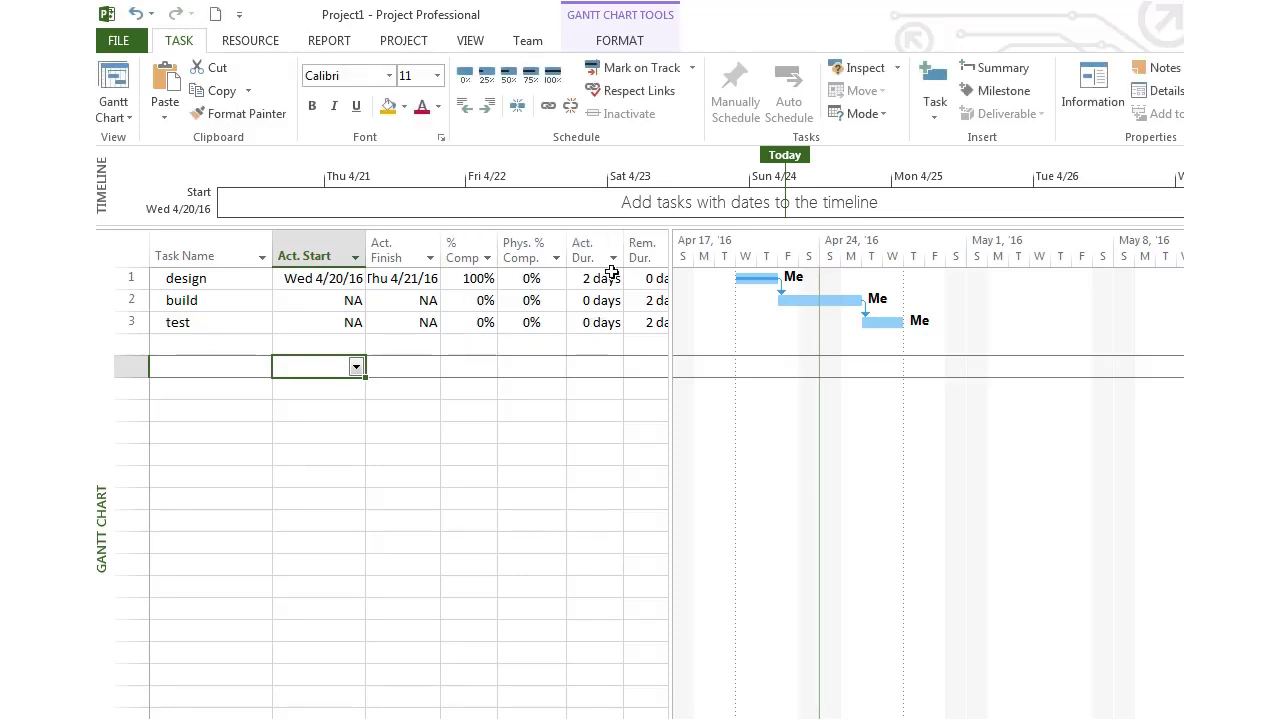
Set the build task's actual start to Mon 4/25/16 and widen the Act. Start column to fit the date.
click(352, 301)
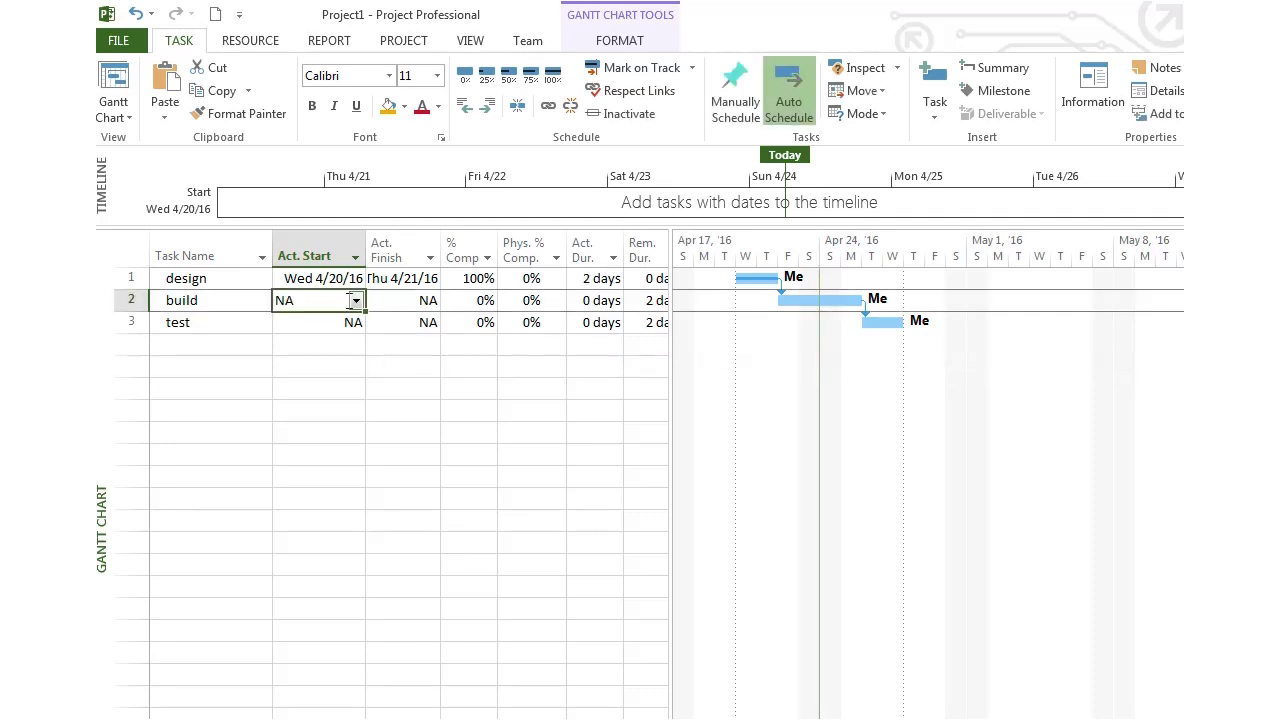
click(355, 300)
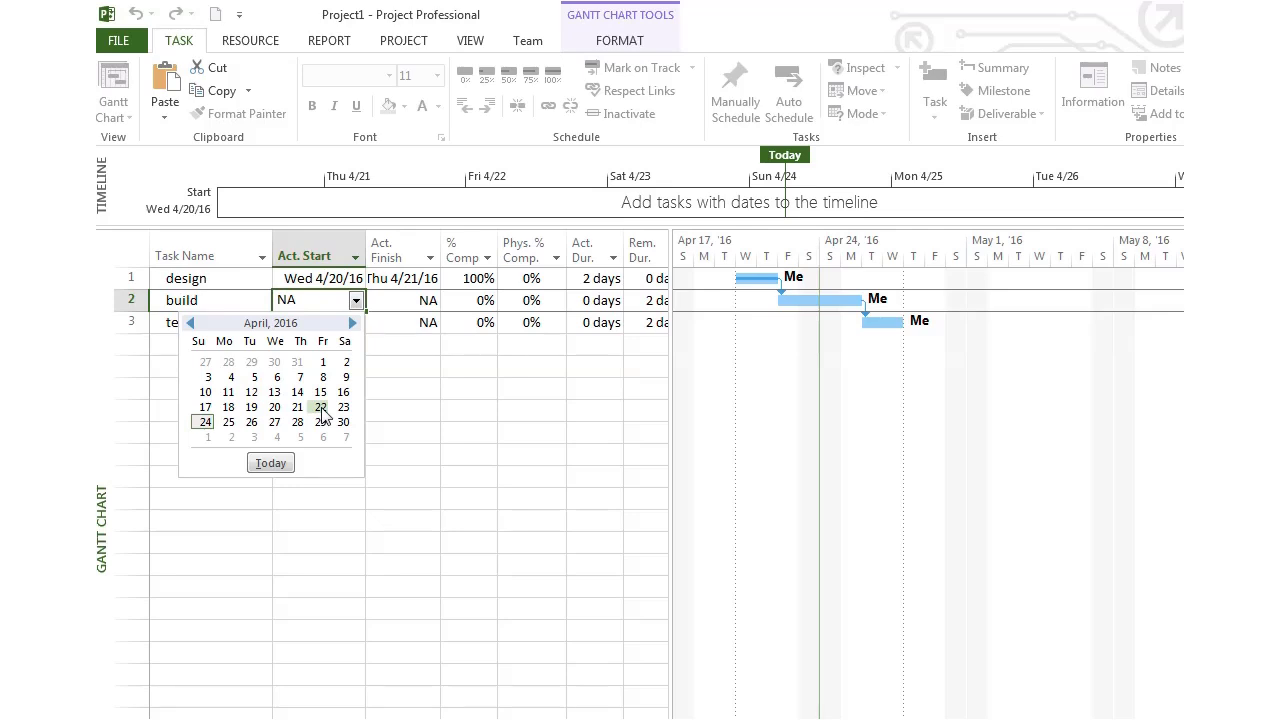
click(229, 422)
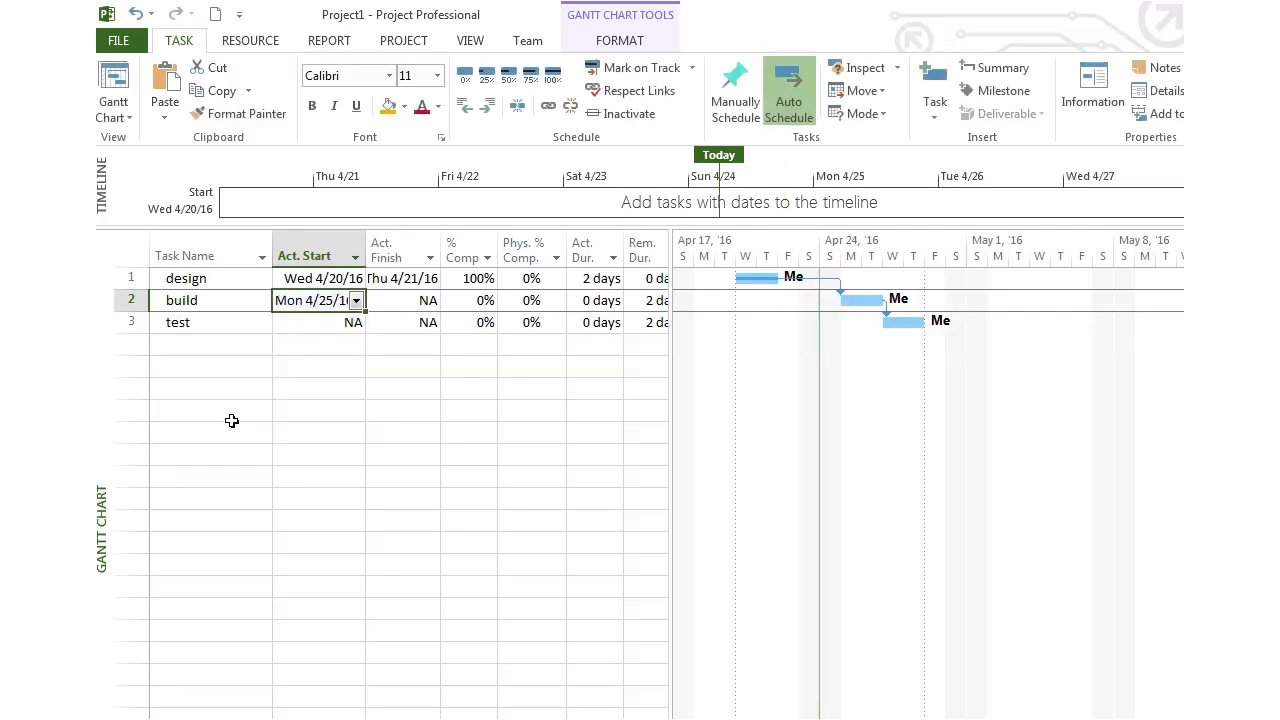
drag(363, 242, 384, 242)
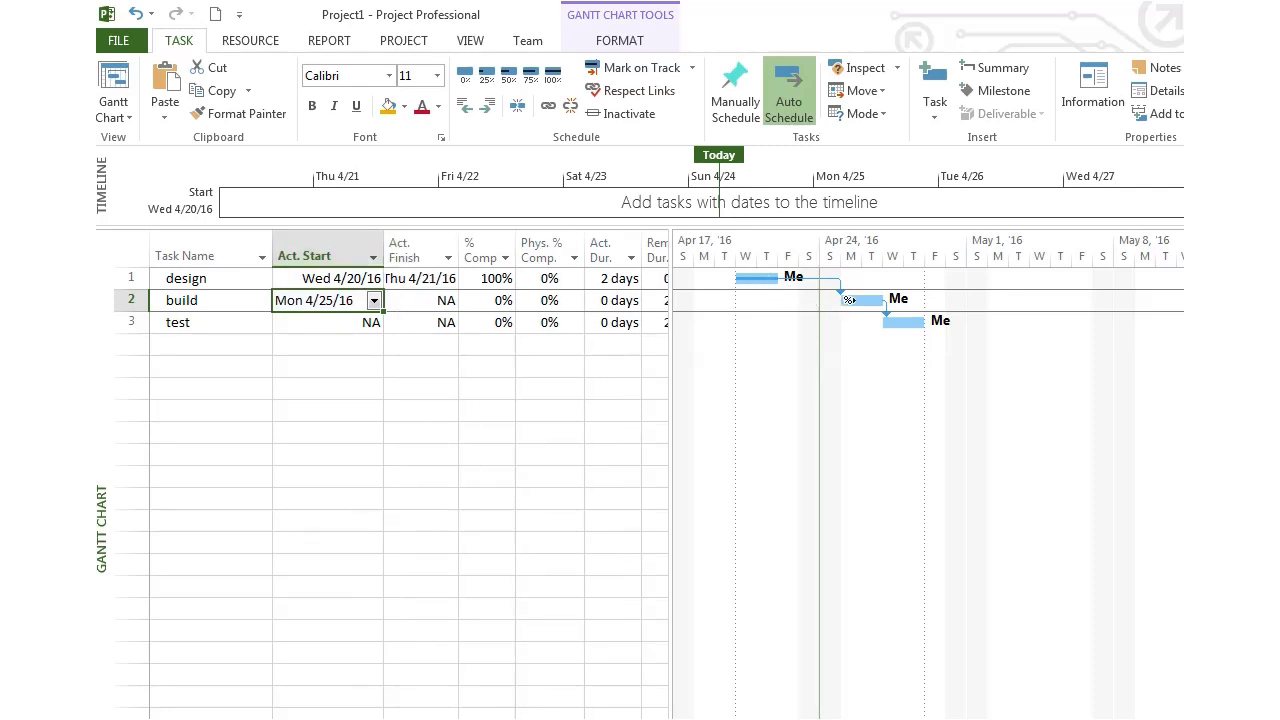
Display the baseline last saved on Sun 4/24/16 as bars in the Gantt chart.
mouse_move(848, 300)
click(613, 42)
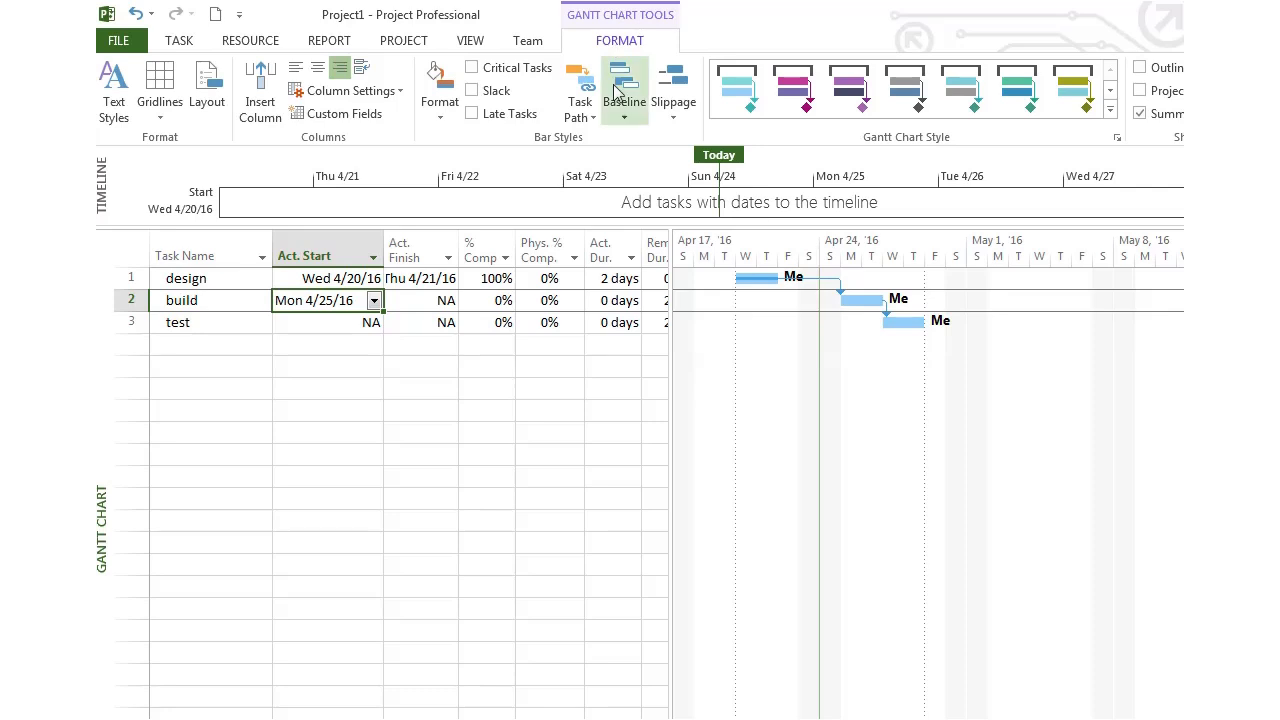
click(628, 115)
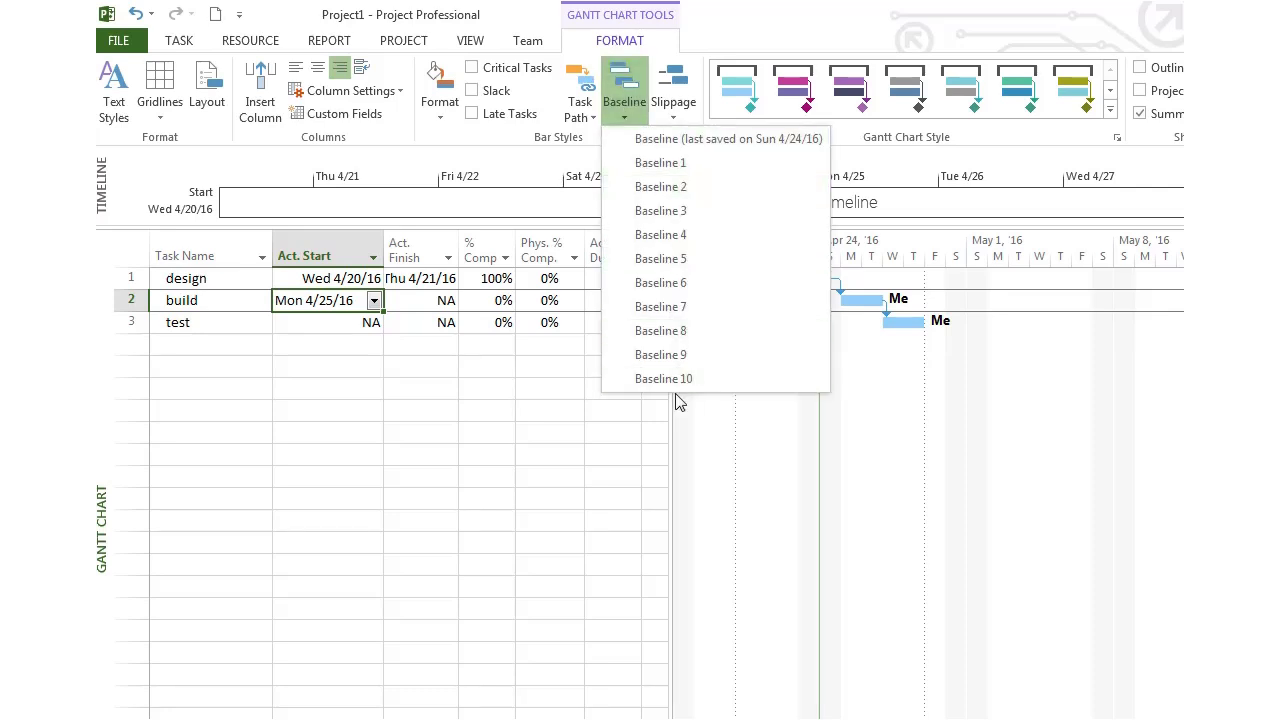
click(670, 150)
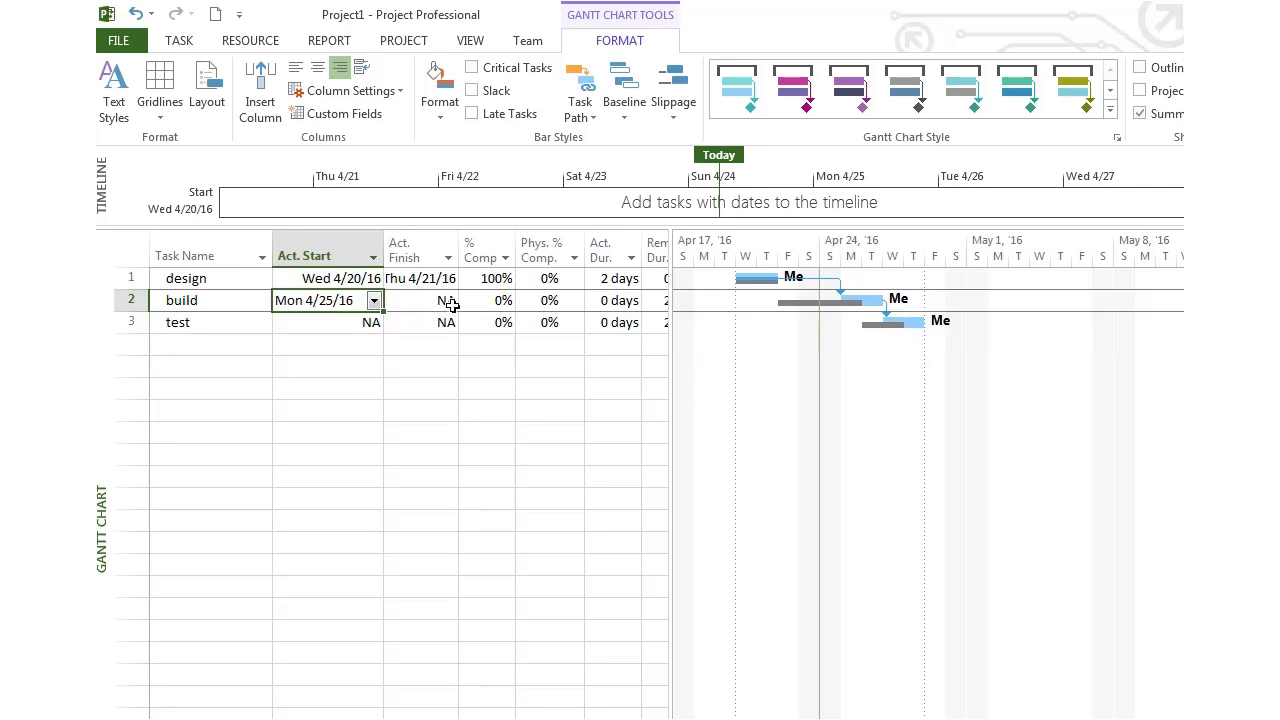
Set the project's status date to Fri 4/29/16 in the project information.
click(335, 326)
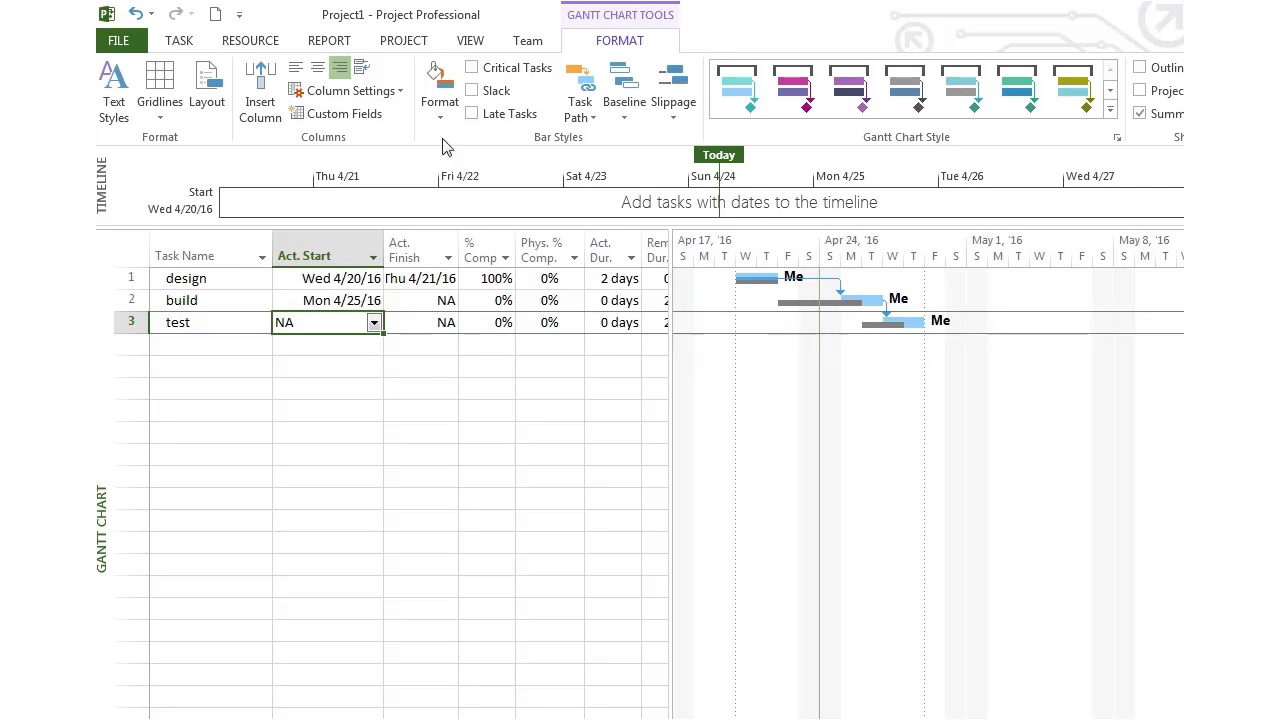
click(405, 42)
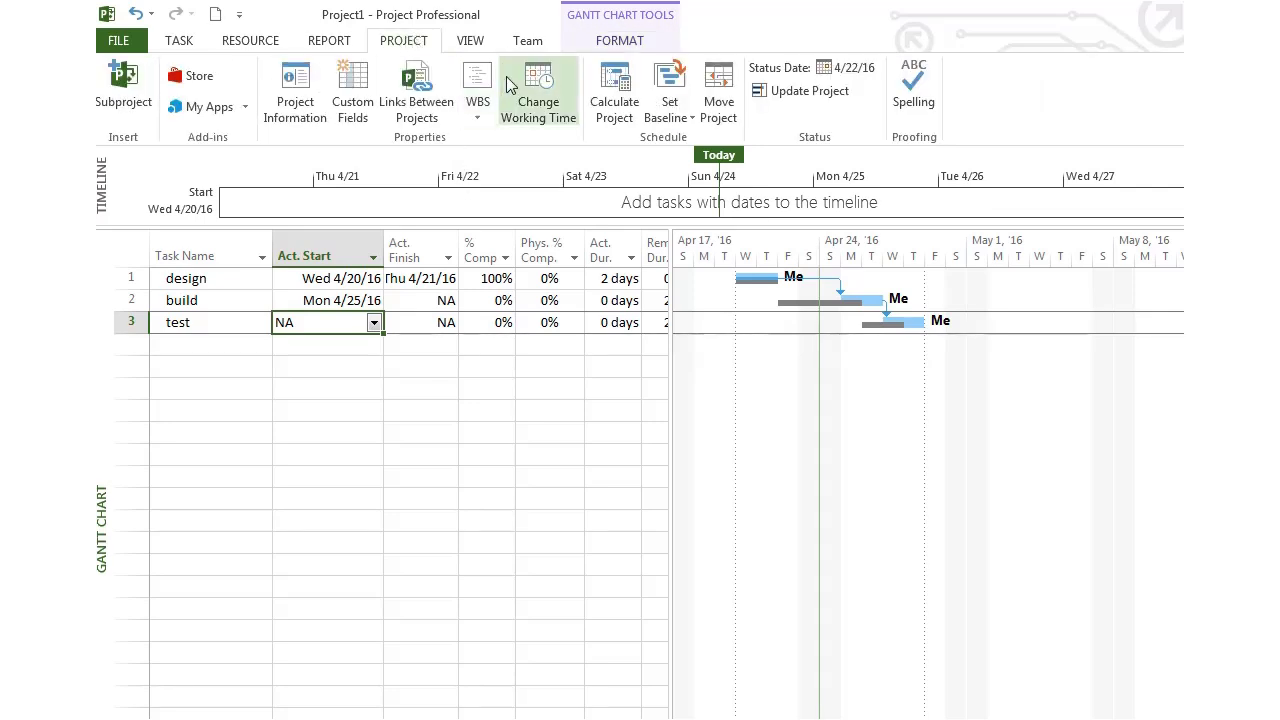
click(295, 90)
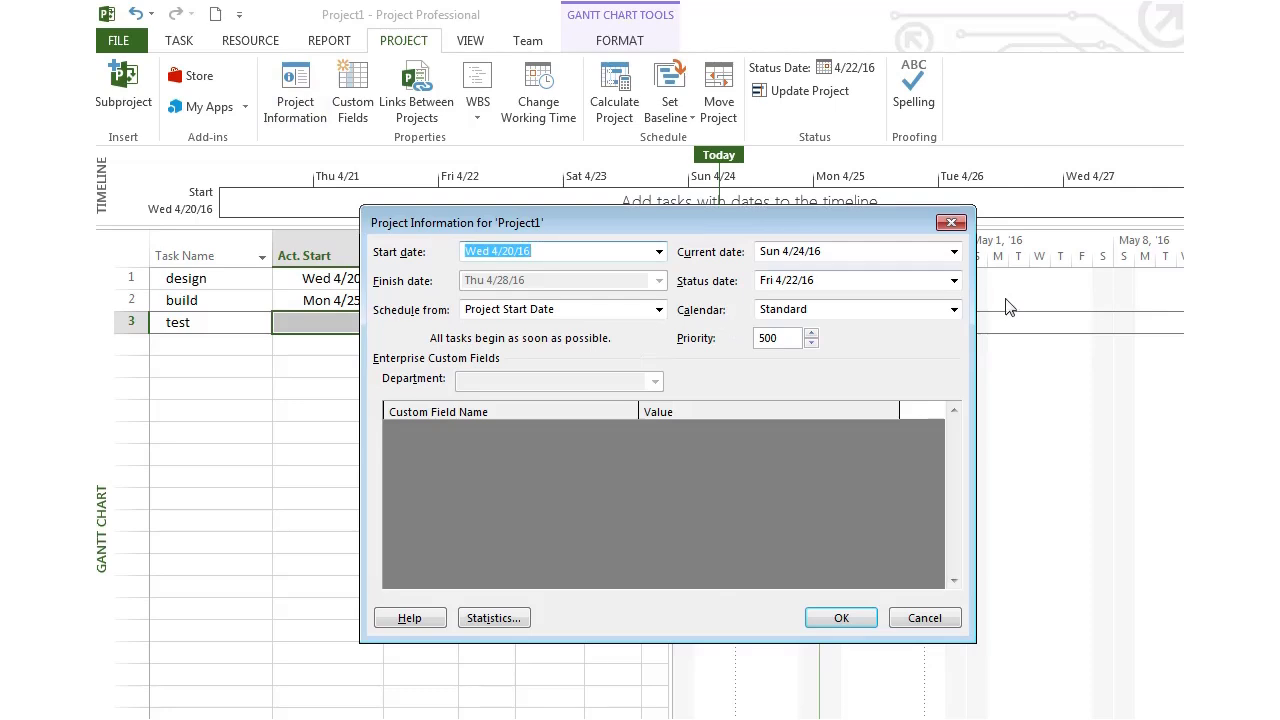
click(954, 282)
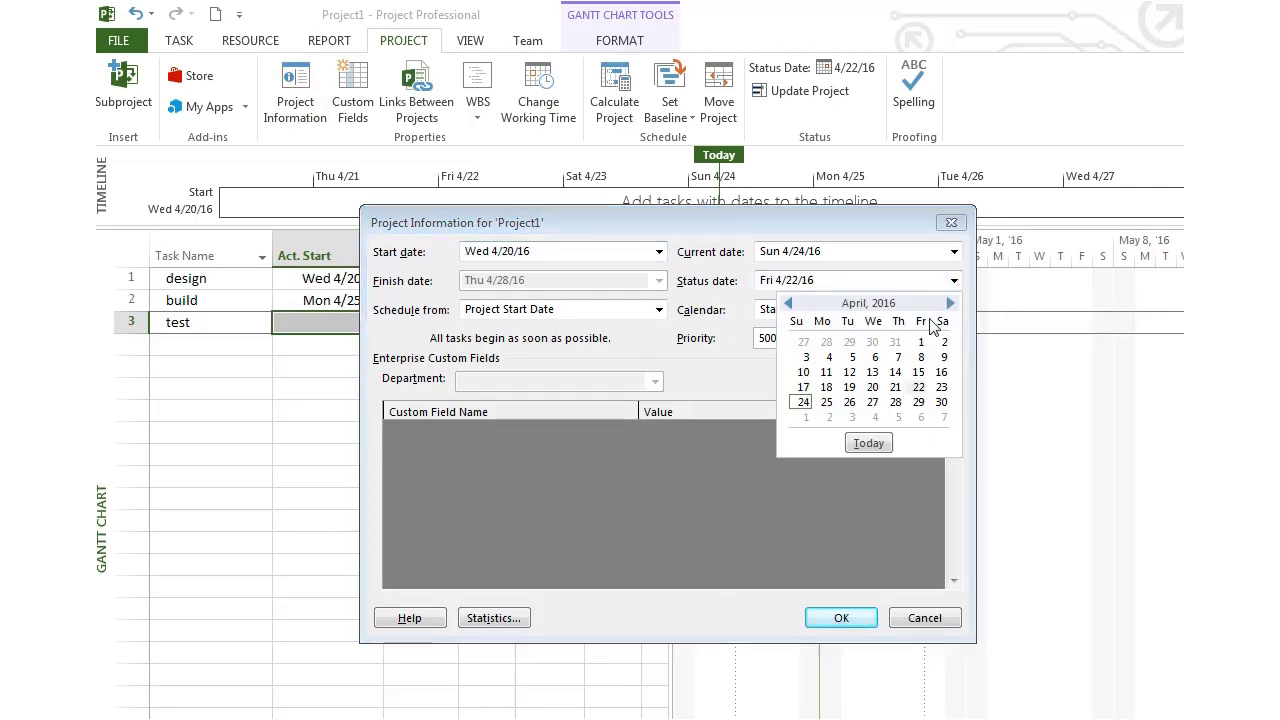
click(918, 402)
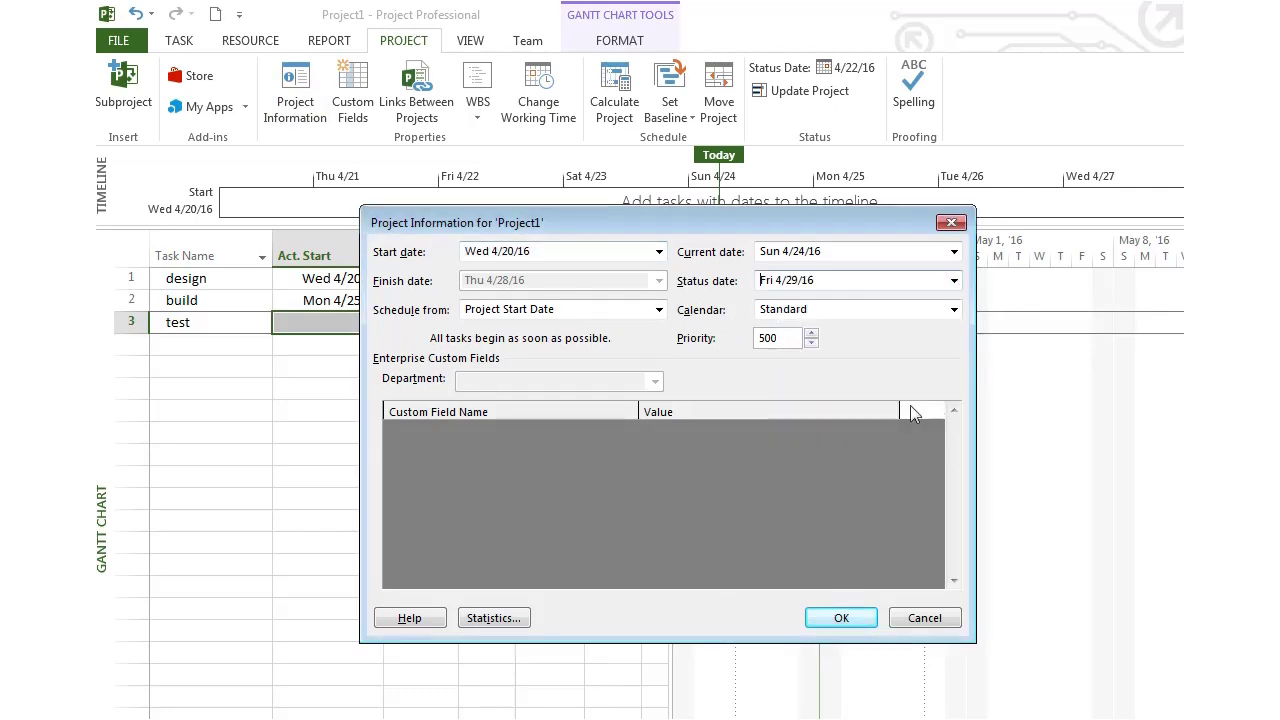
click(841, 618)
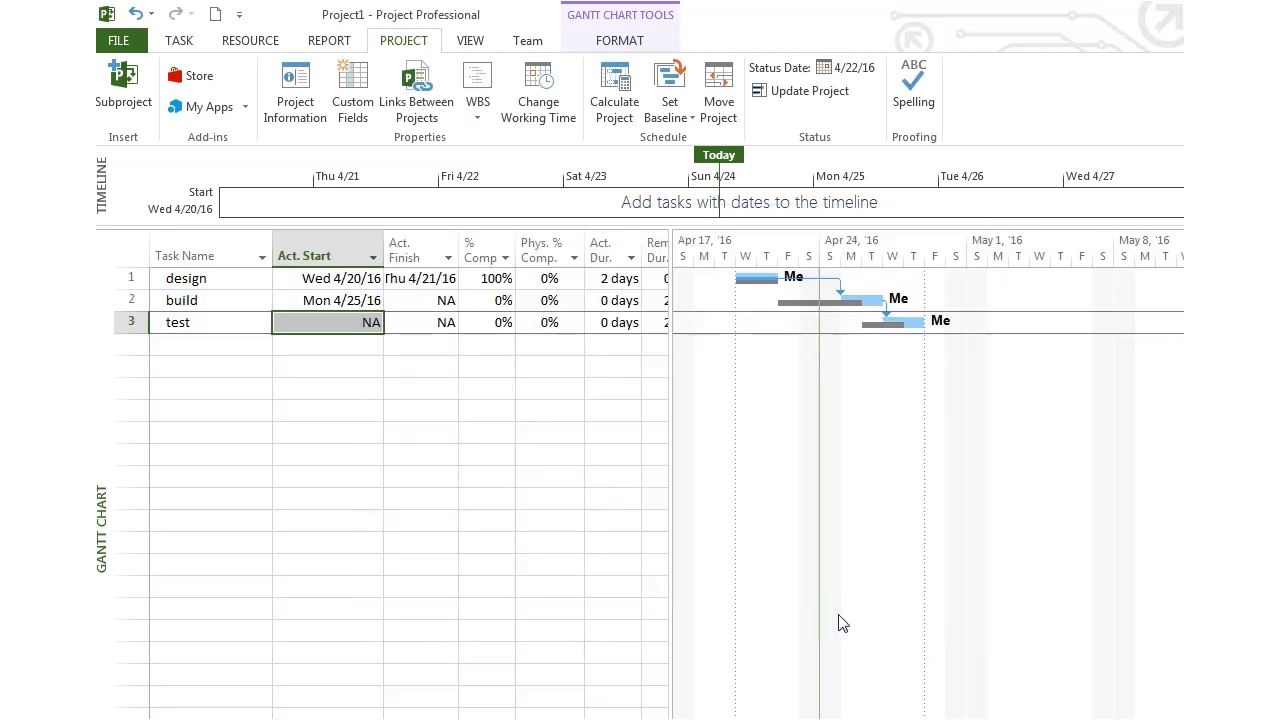
Mark the build task as 100% complete.
click(362, 300)
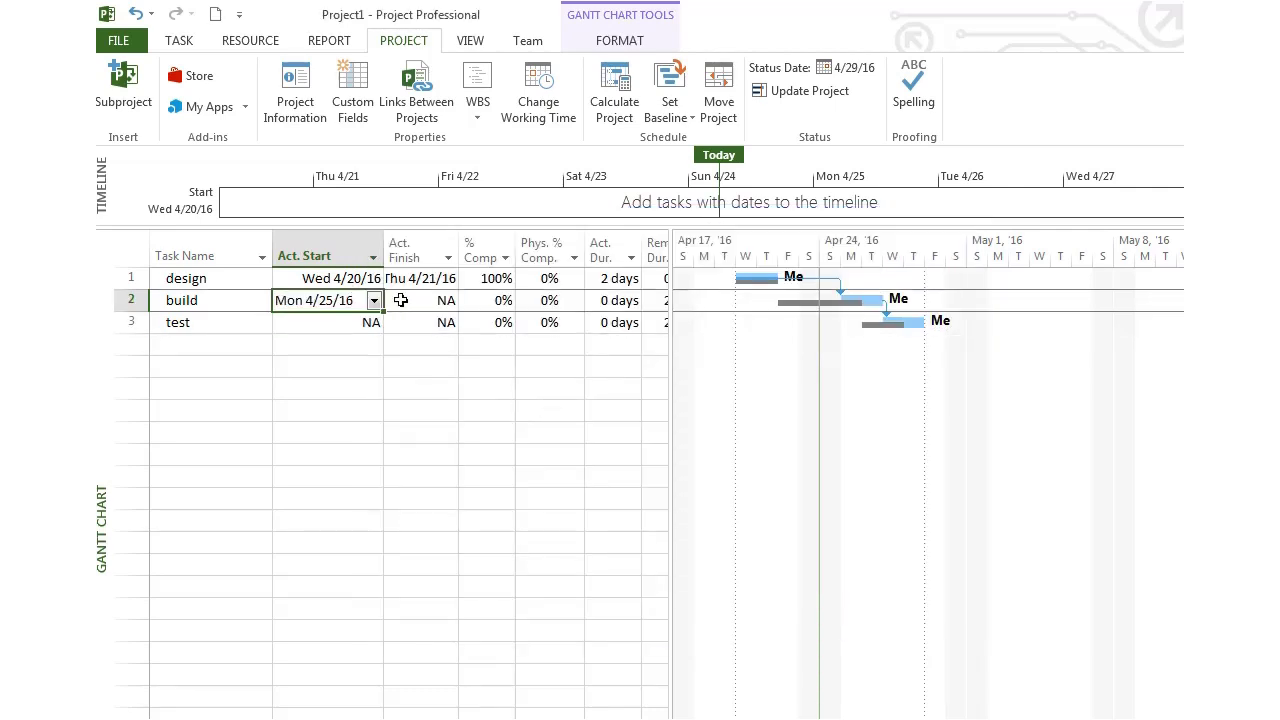
click(184, 42)
click(553, 76)
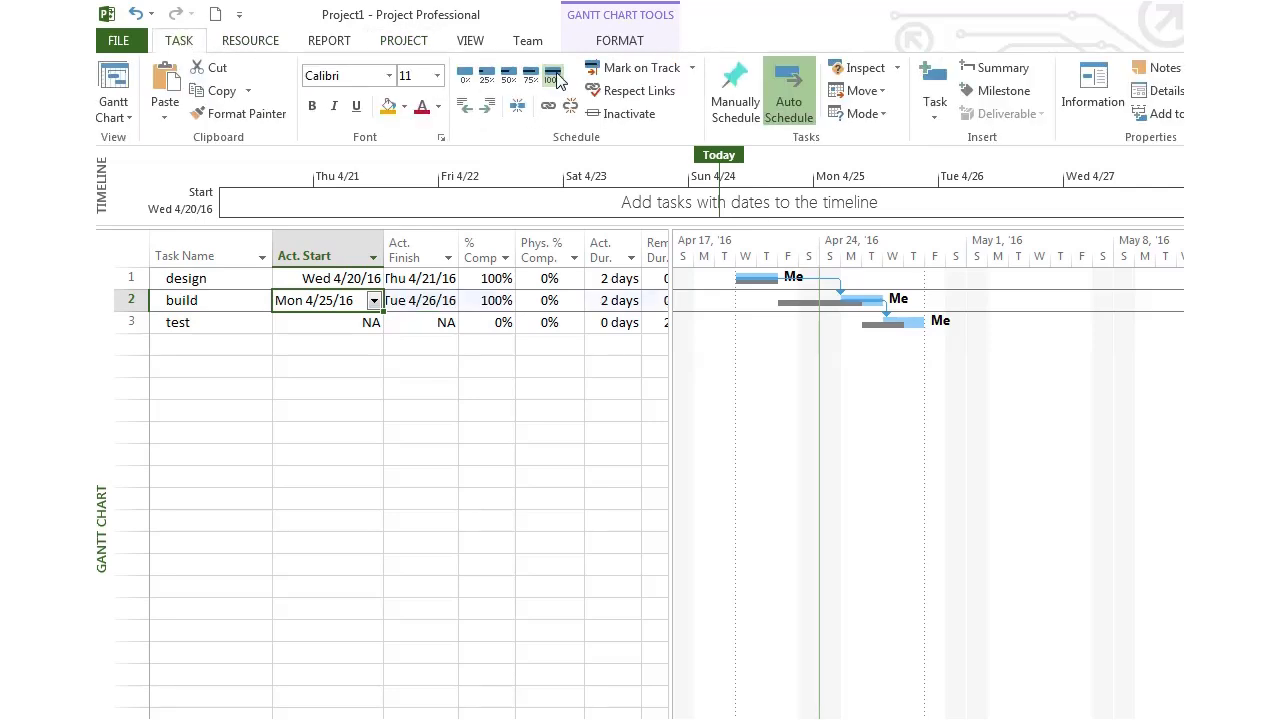
Set both the actual start and the actual finish of the test task to Wed 4/27/16.
click(312, 327)
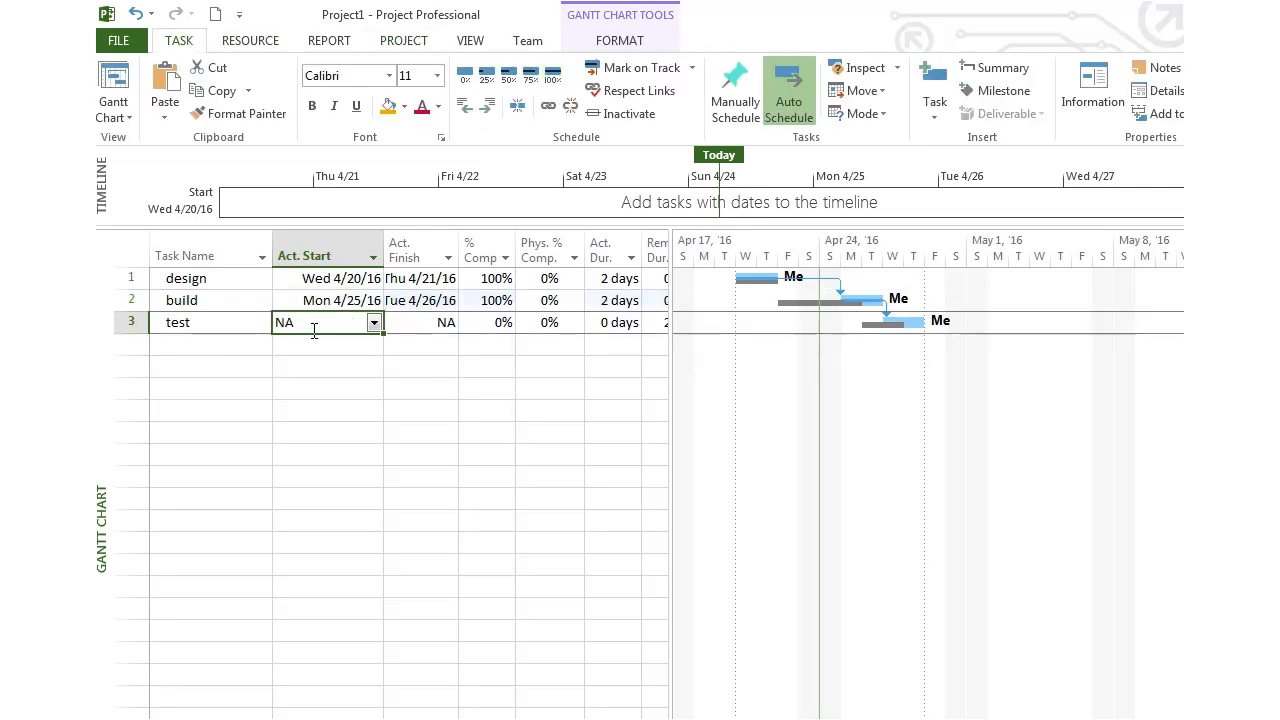
click(374, 323)
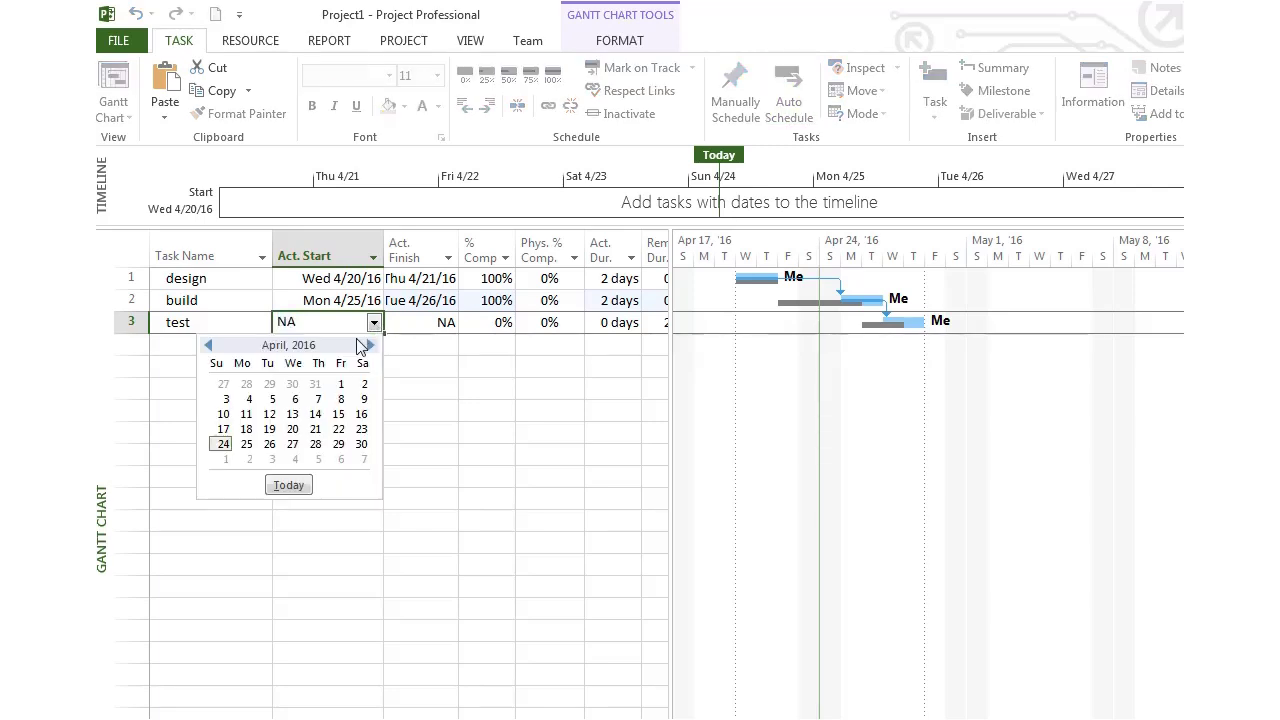
click(292, 444)
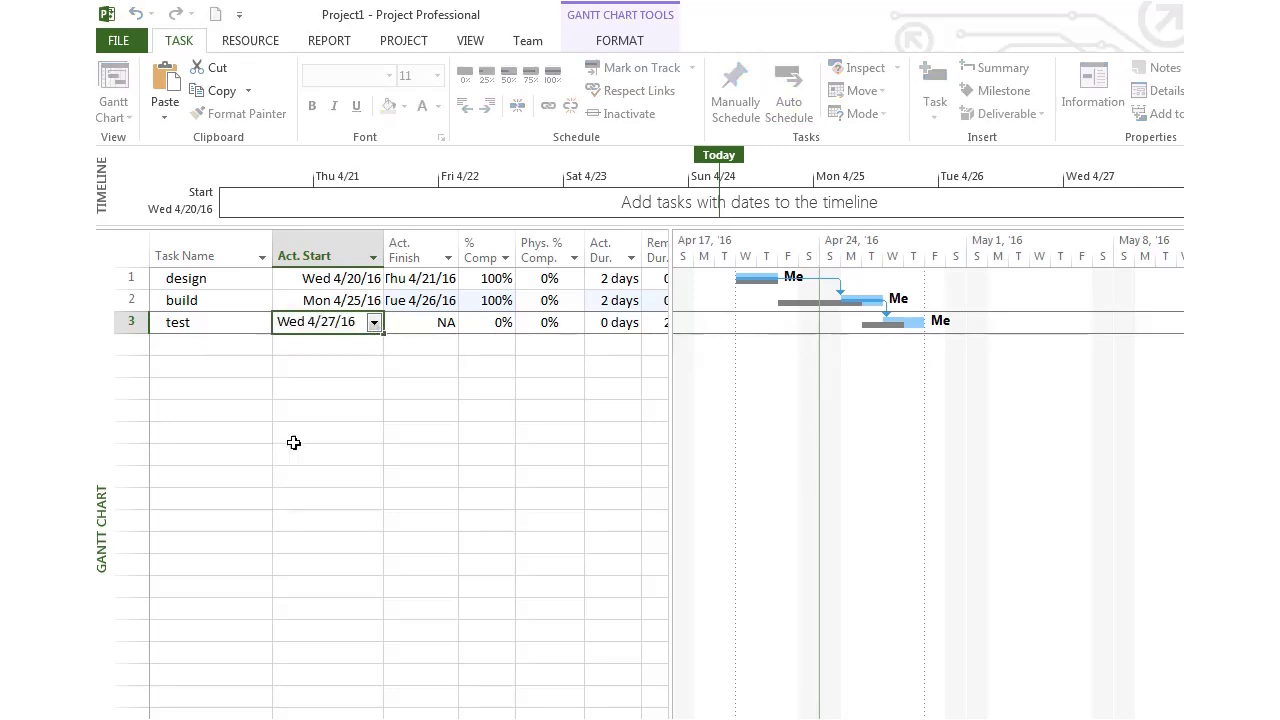
click(438, 325)
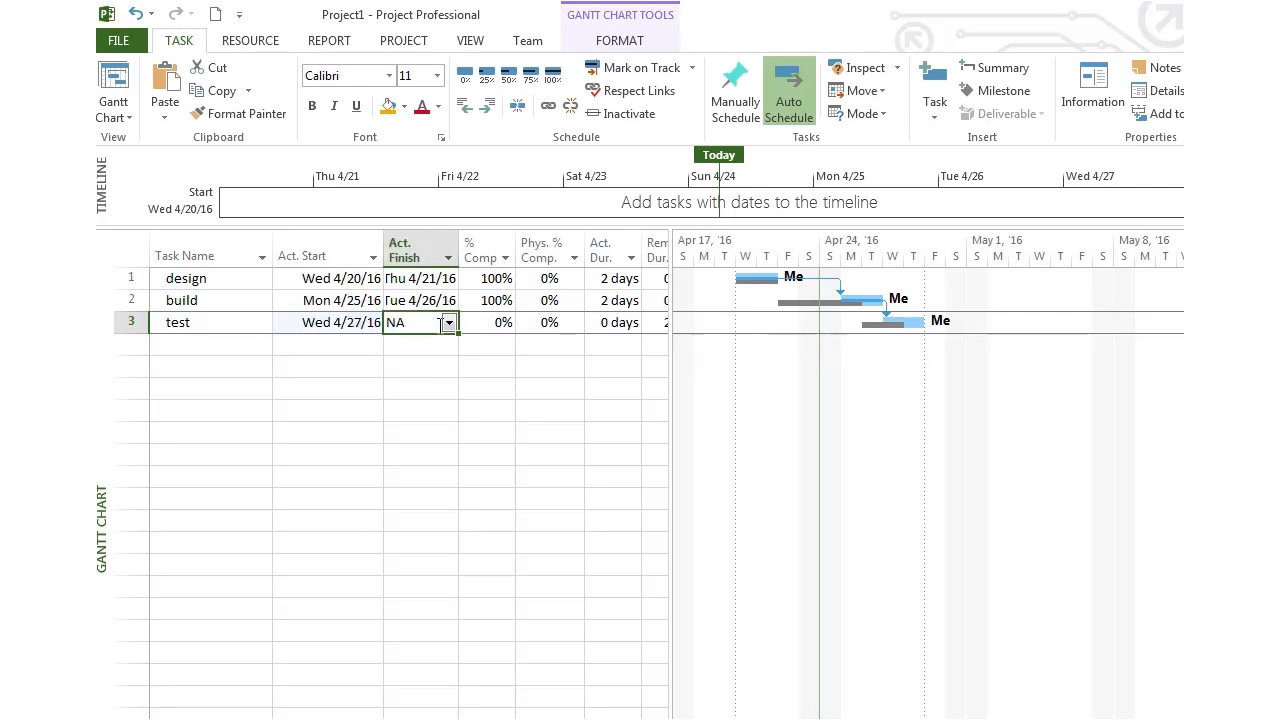
click(449, 323)
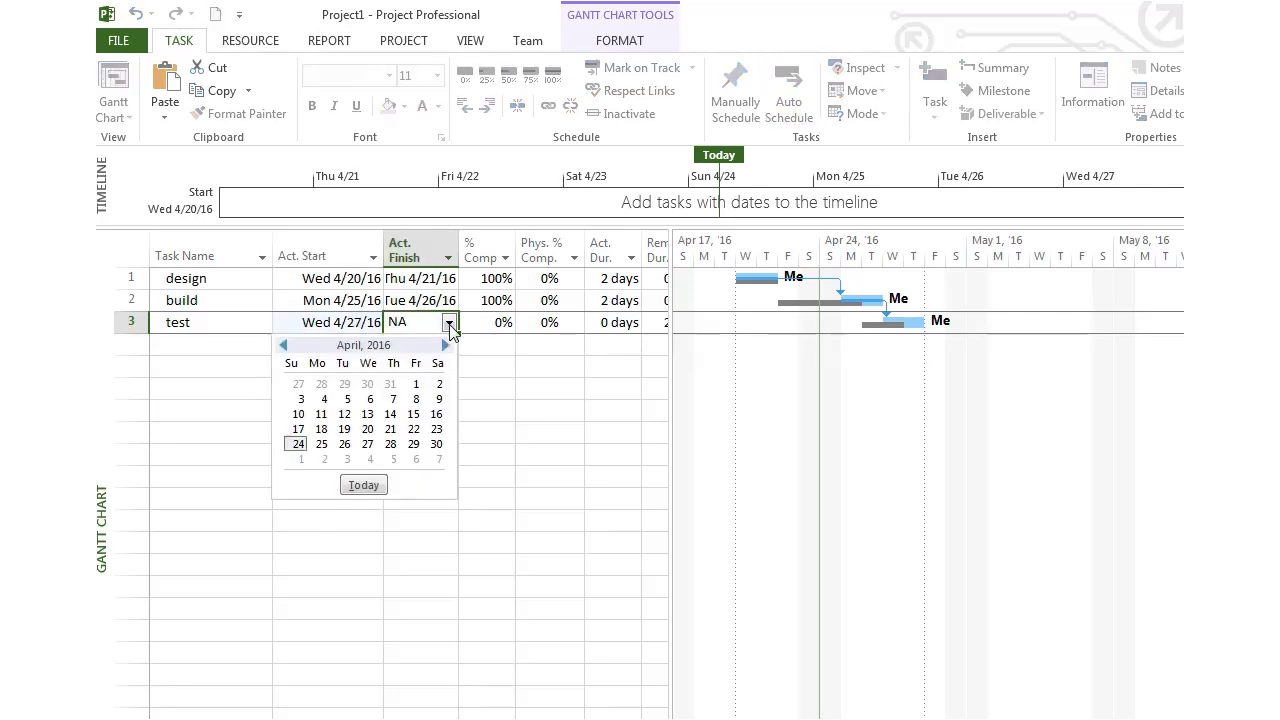
click(367, 444)
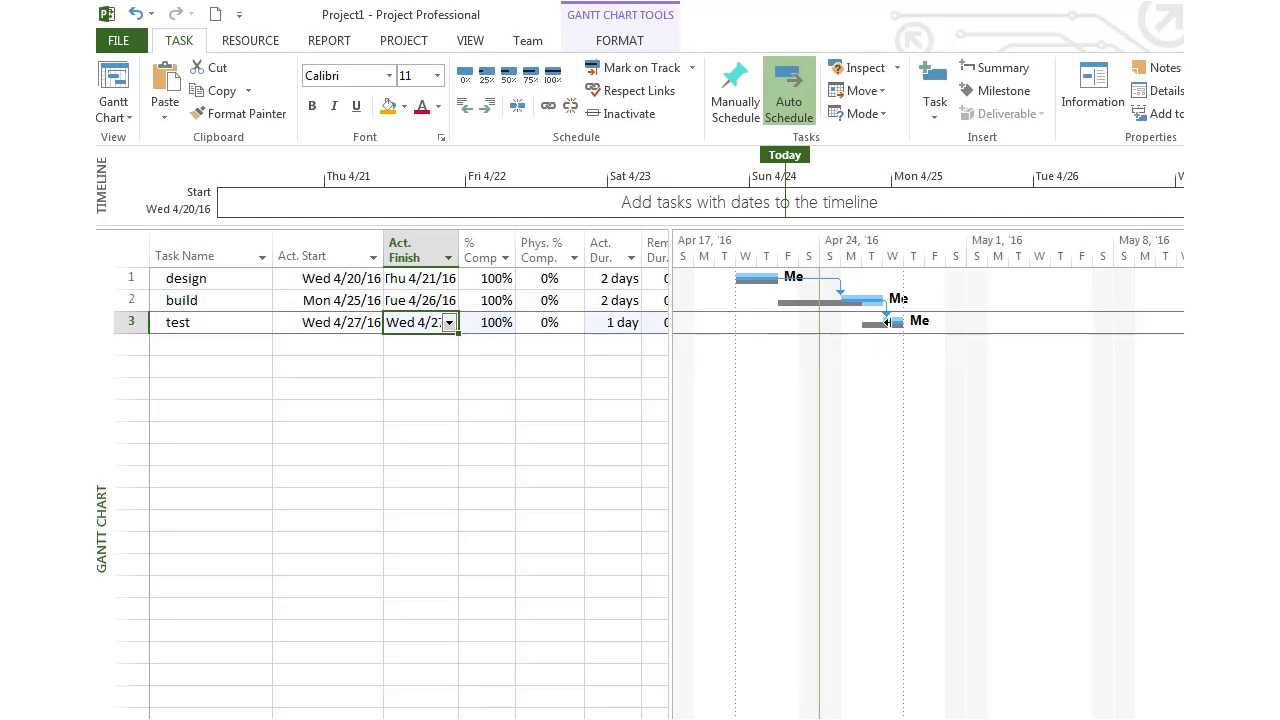
mouse_move(886, 322)
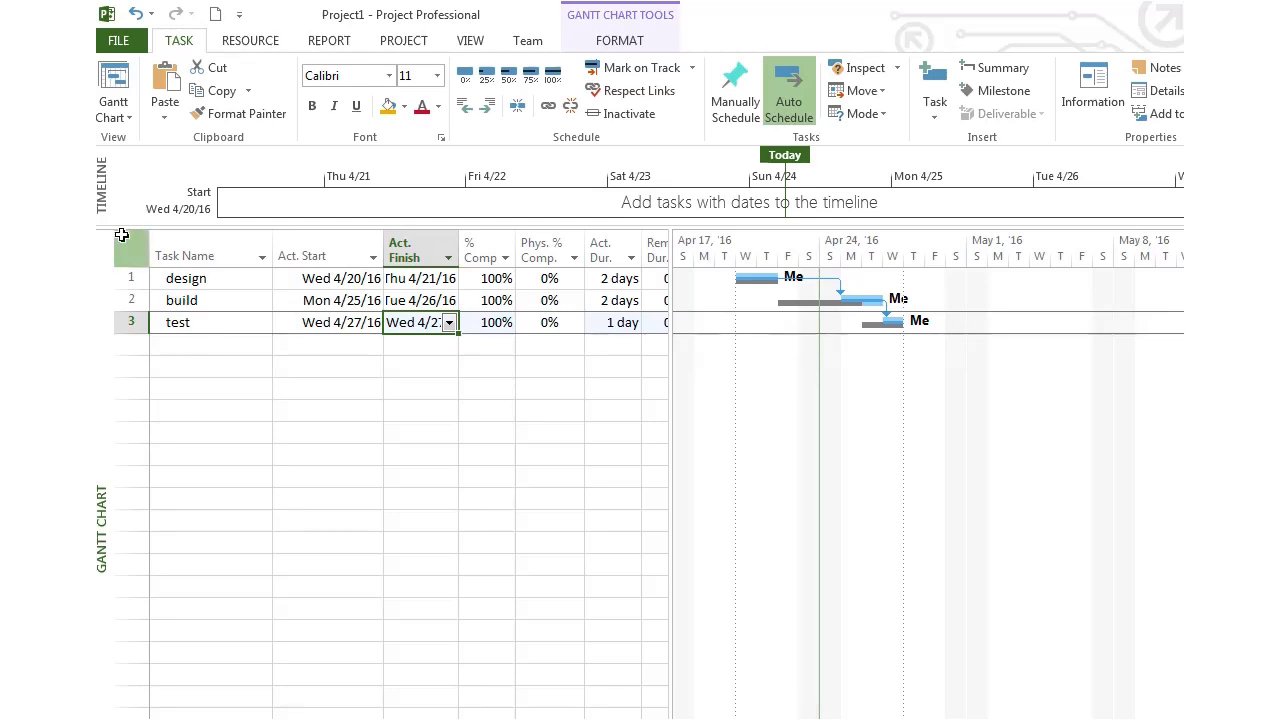
Switch the task sheet to the Variance table and widen it to show the Start Var. and Finish Var. columns.
click(129, 118)
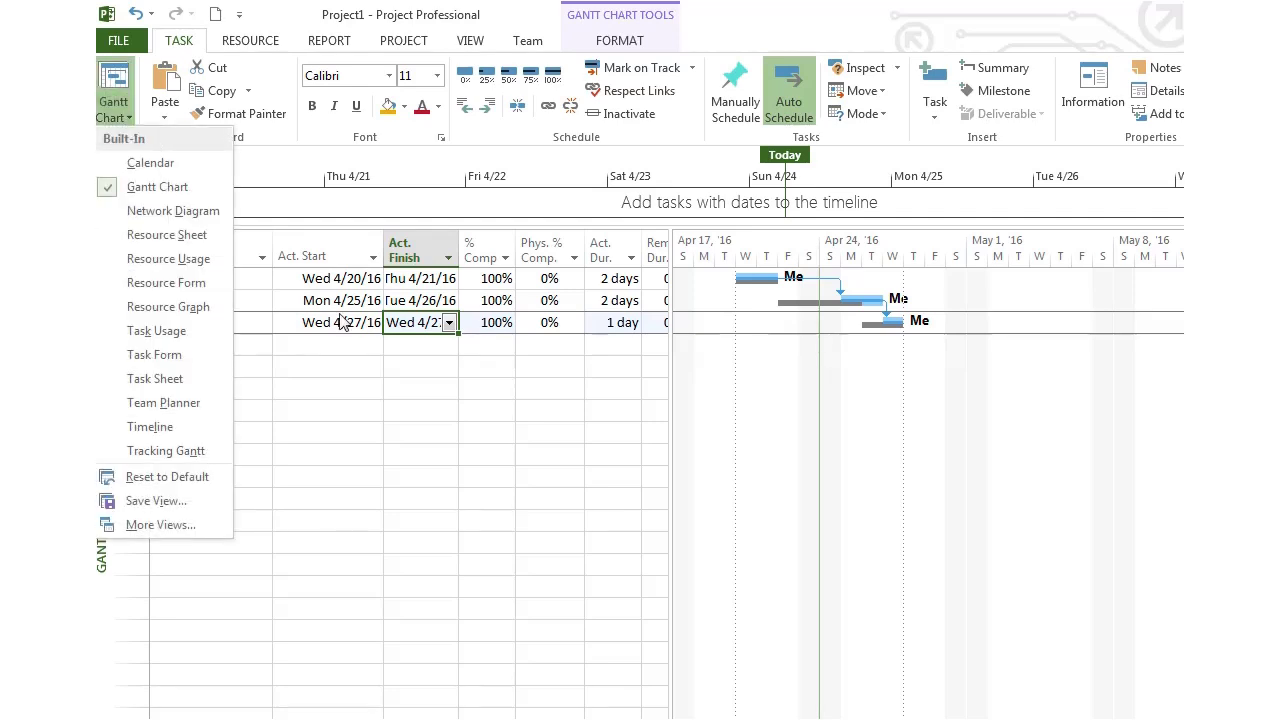
click(366, 388)
right_click(127, 236)
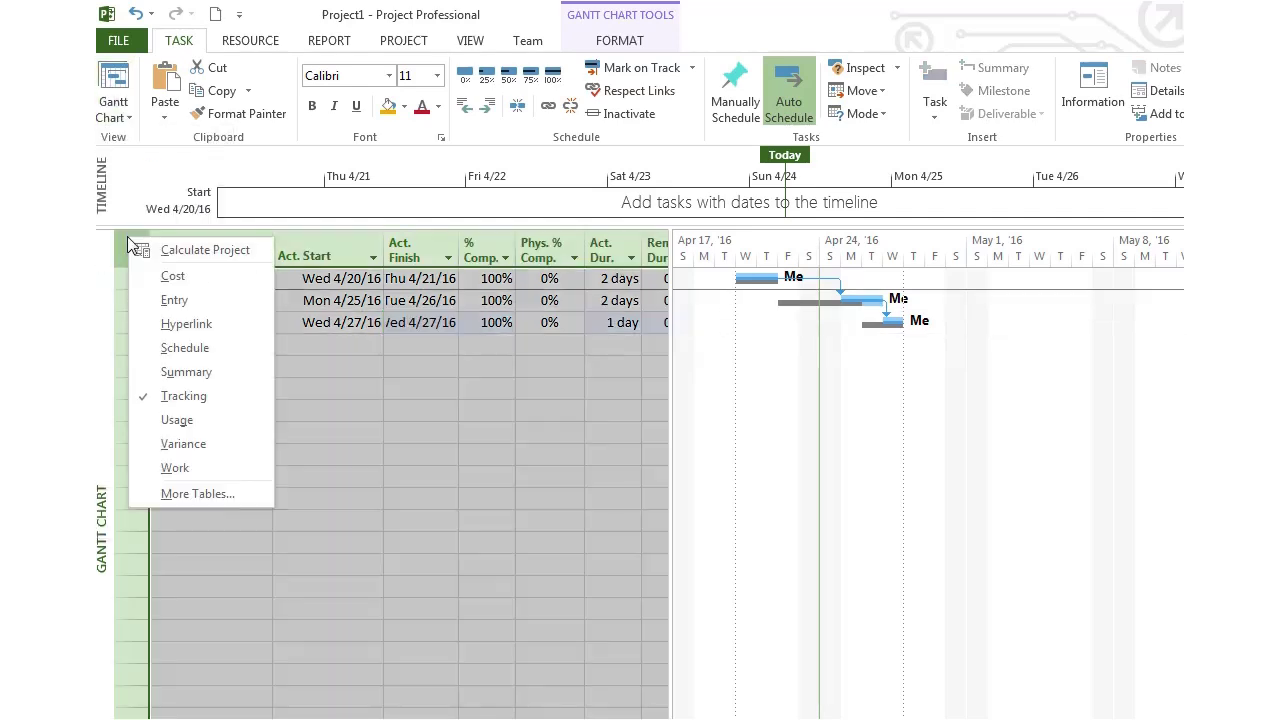
click(184, 446)
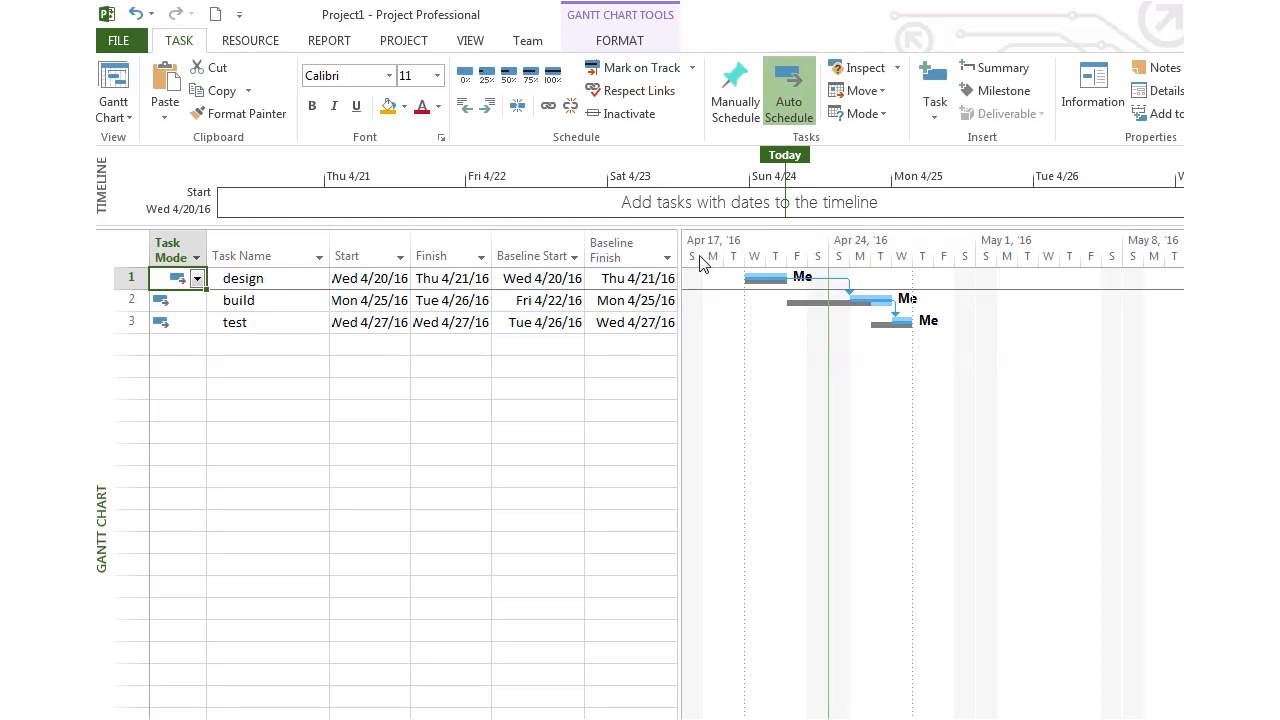
drag(676, 256, 863, 256)
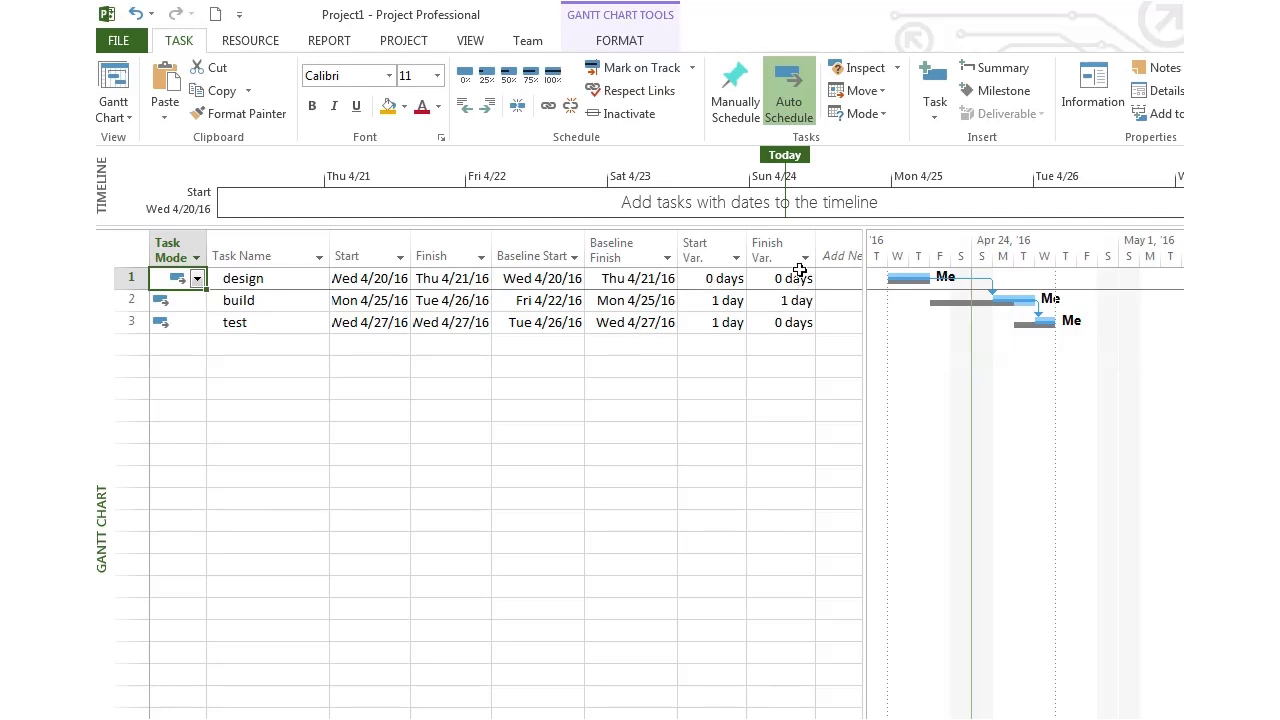
Examine the start and finish variances of the build and test tasks.
click(272, 300)
click(698, 299)
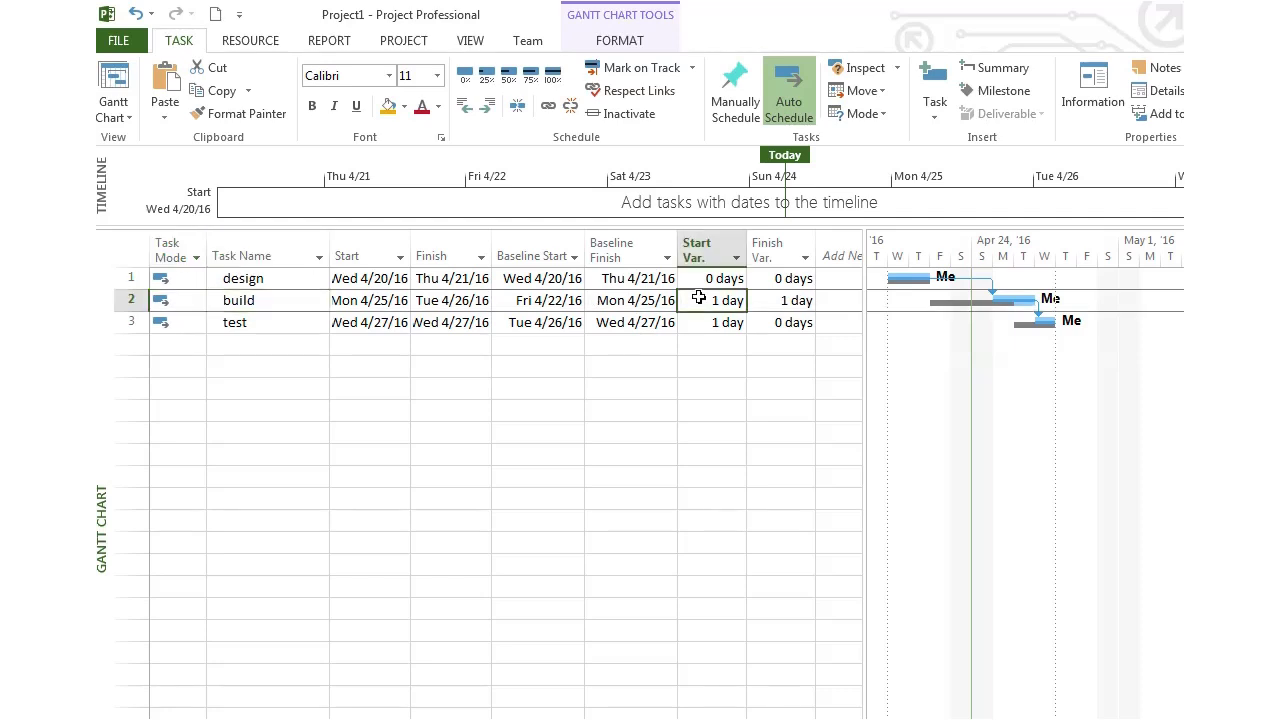
click(786, 300)
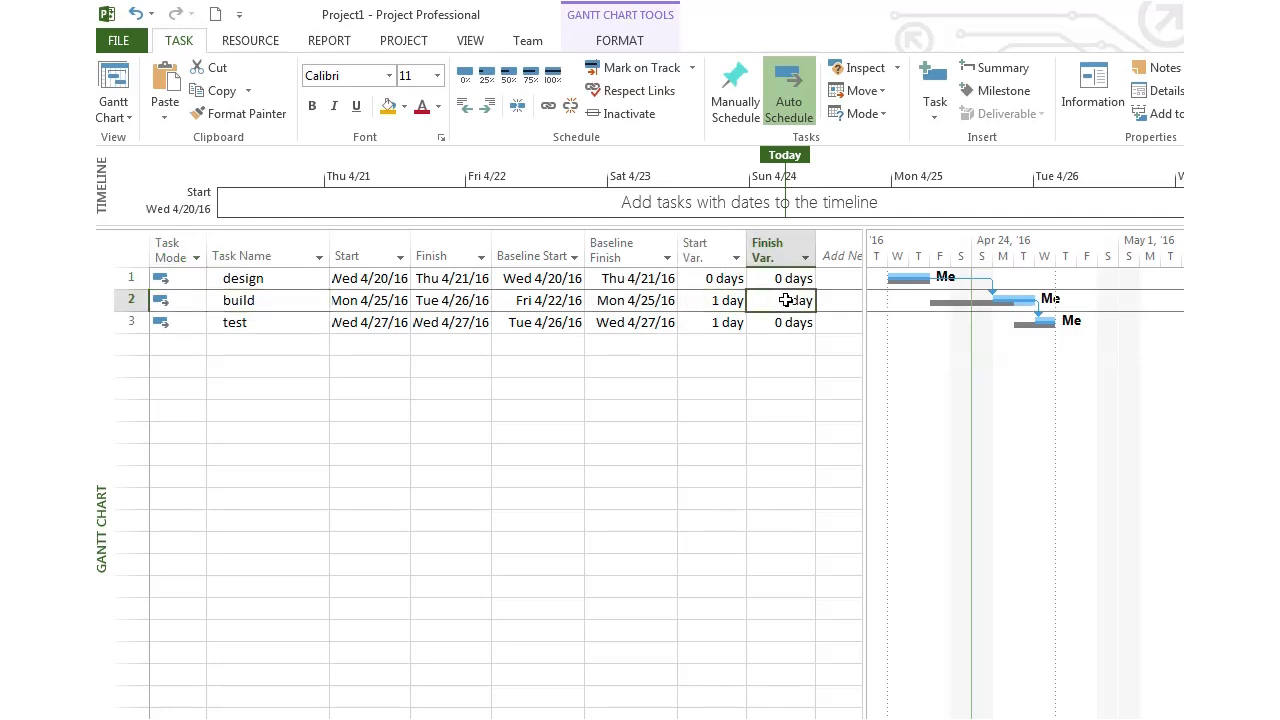
click(318, 328)
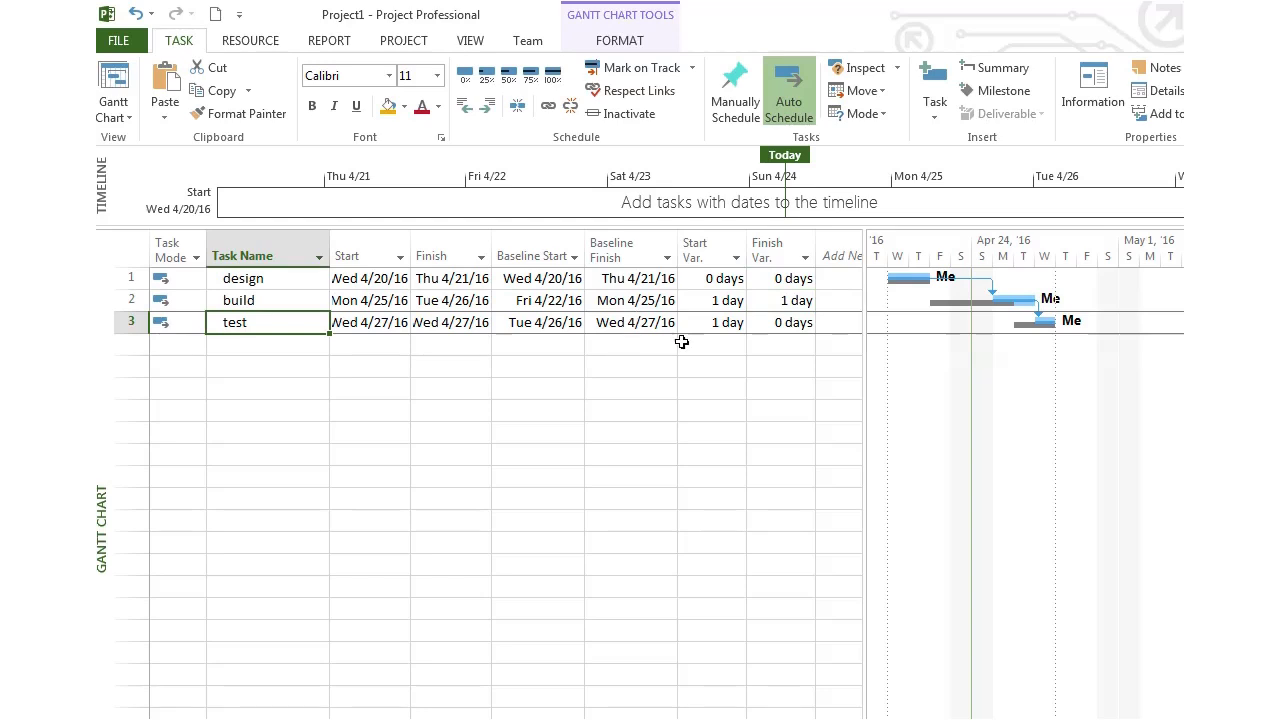
click(728, 322)
click(790, 326)
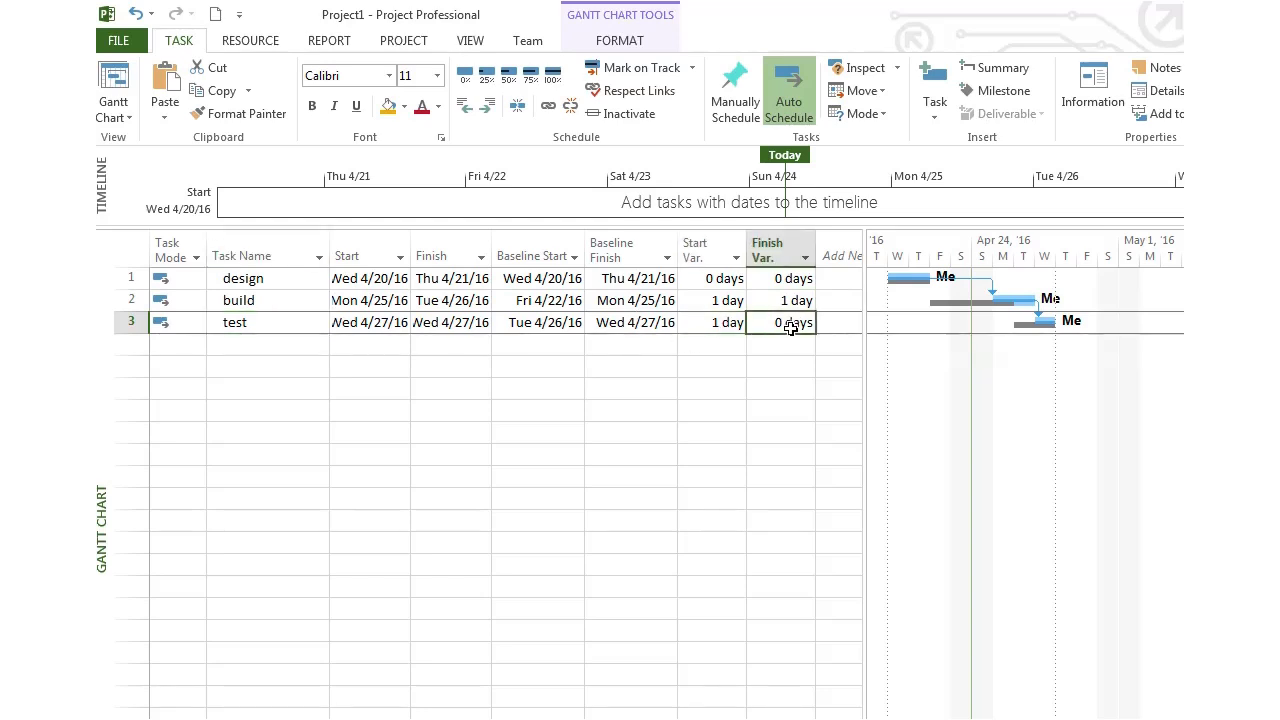